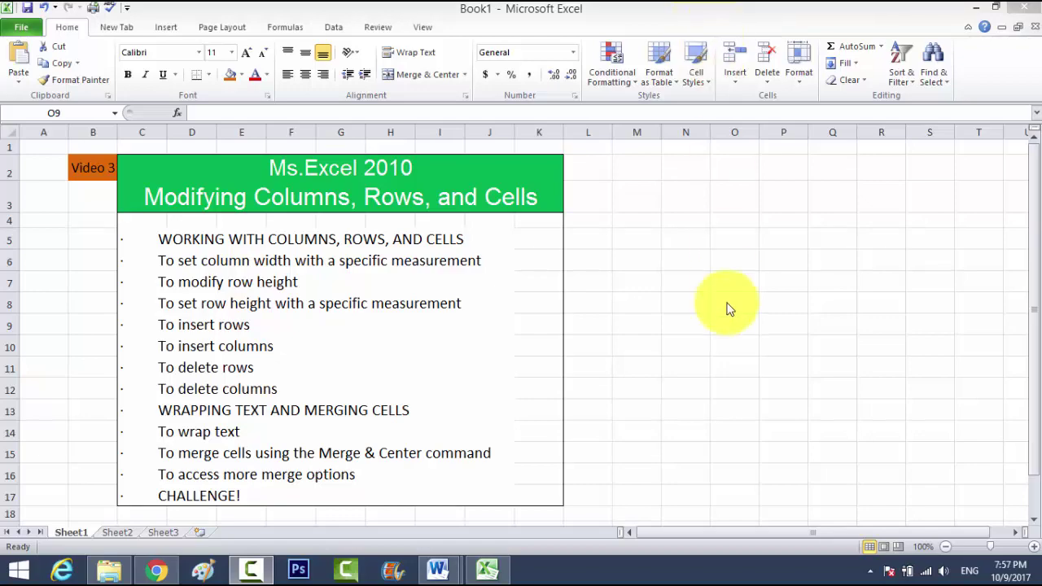
# Step: Return to the Excel worksheet and drag column M wider
pyautogui.click(156, 569)
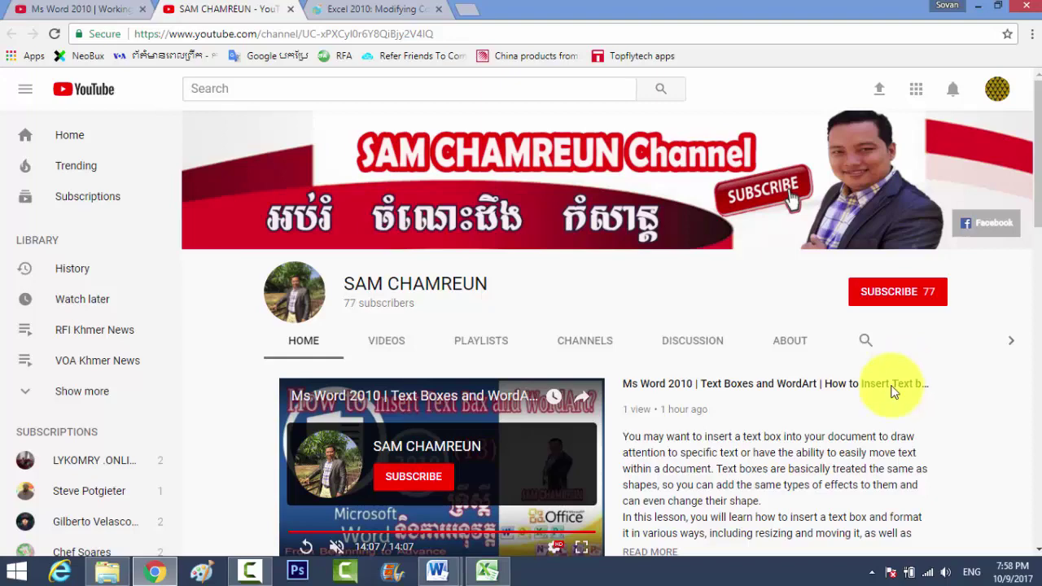
pyautogui.click(487, 572)
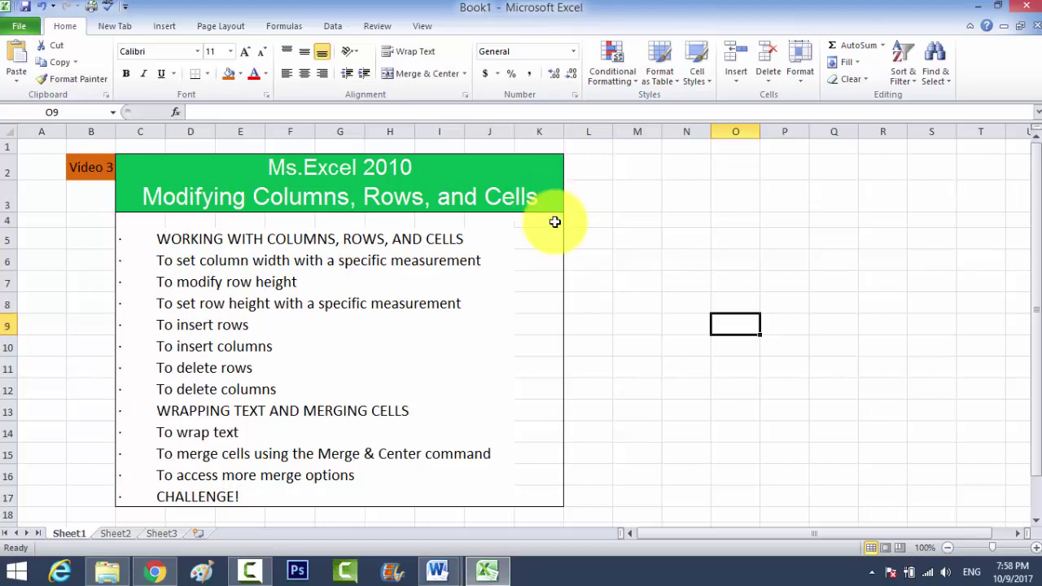
pyautogui.click(637, 281)
pyautogui.moveTo(662, 134); pyautogui.dragTo(713, 147)
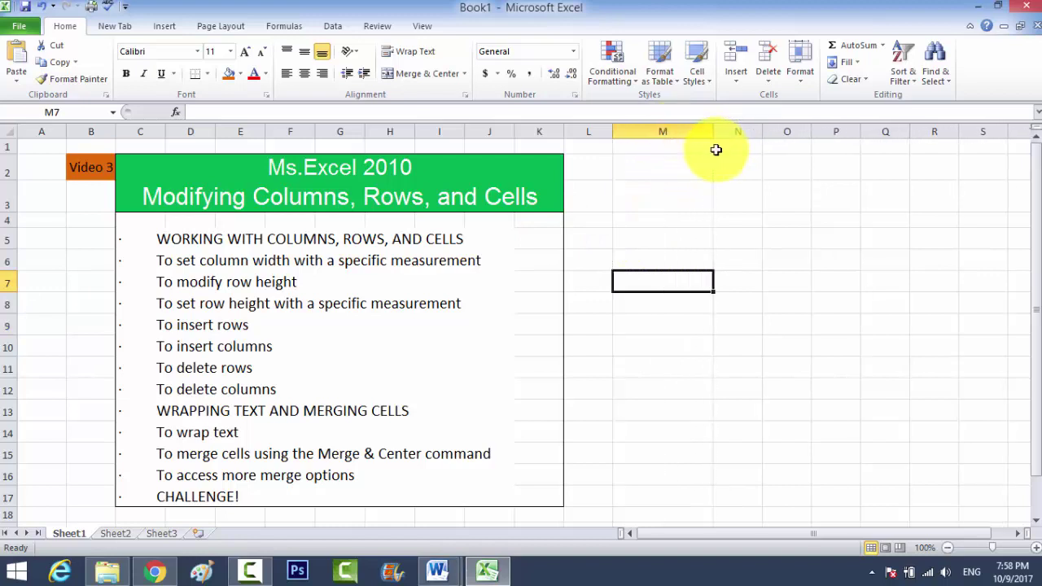
pyautogui.click(676, 258)
# Step: Copy the heading 'WORKING WITH COLUMNS, ROWS, AND CELLS' from C5 and paste it into M5
pyautogui.click(209, 240)
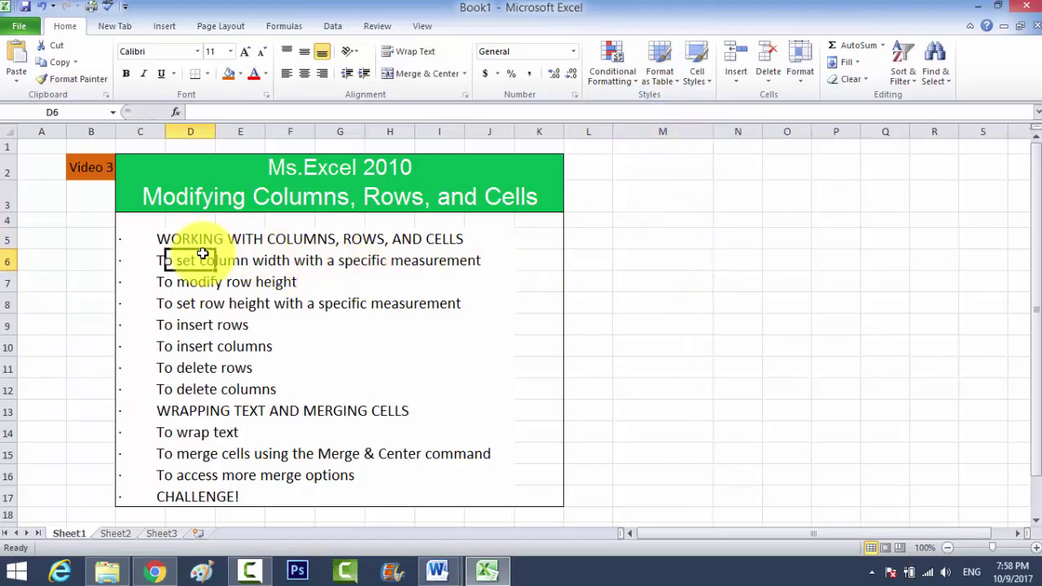
pyautogui.click(148, 237)
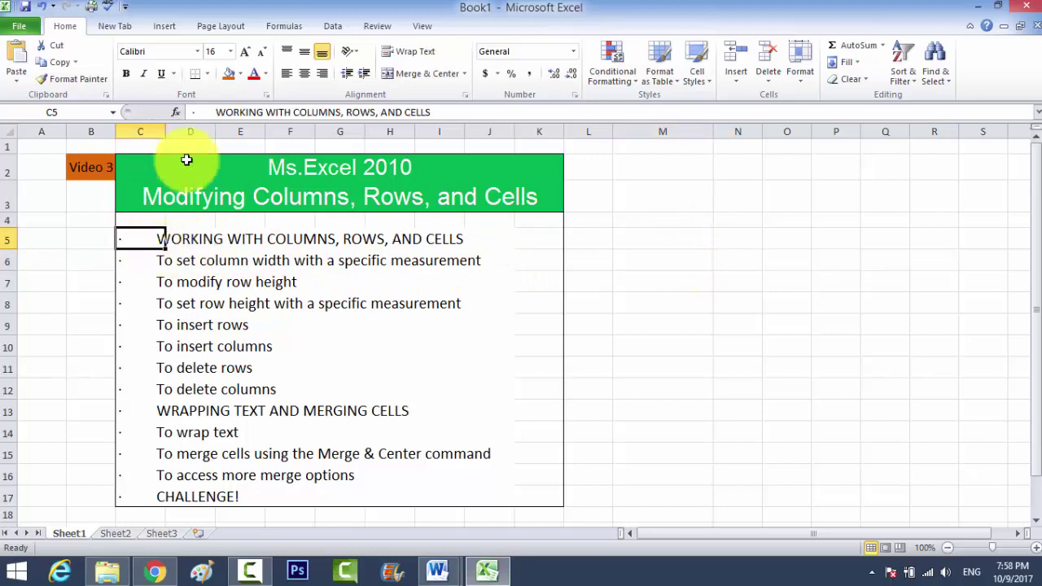
pyautogui.moveTo(217, 113); pyautogui.dragTo(436, 110)
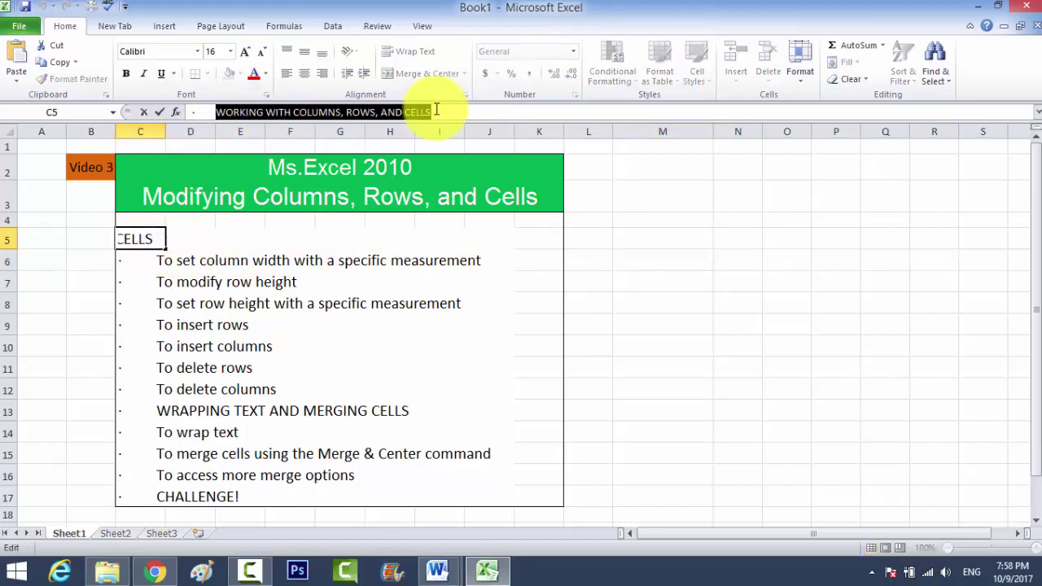
pyautogui.click(672, 285)
pyautogui.click(675, 236)
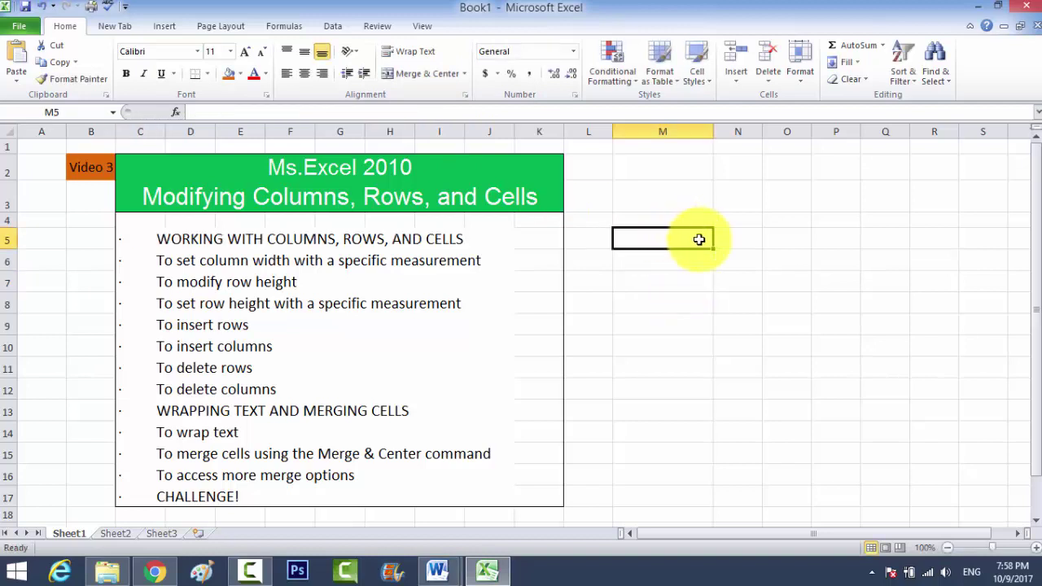
pyautogui.write('WORKING WITH COLUMNS, ROWS, AND CELLS')
# Step: Check the pasted heading in M5, confirm N5 is empty, and commit the entry
pyautogui.click(695, 302)
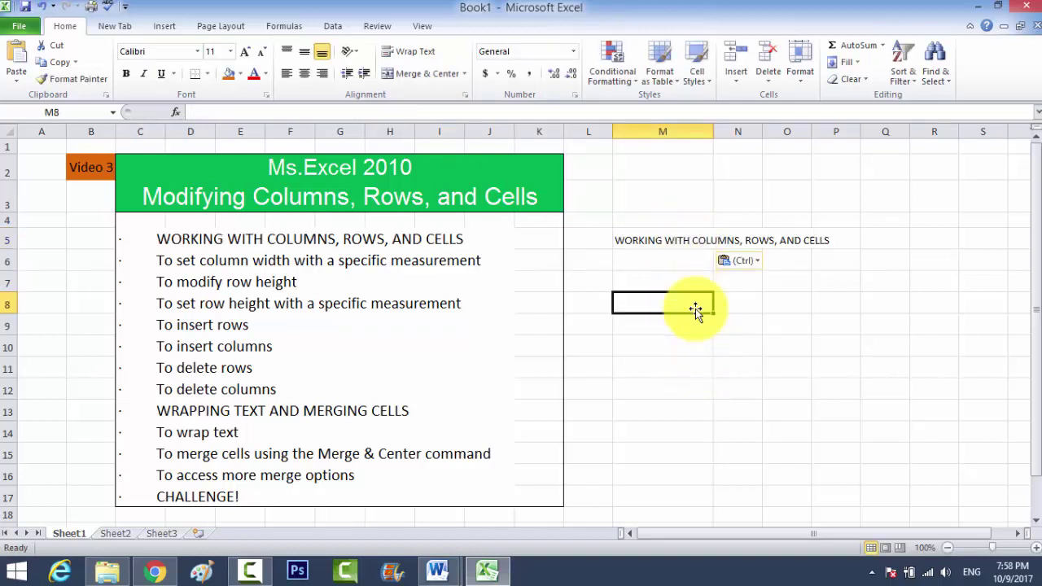
pyautogui.click(691, 239)
pyautogui.click(729, 241)
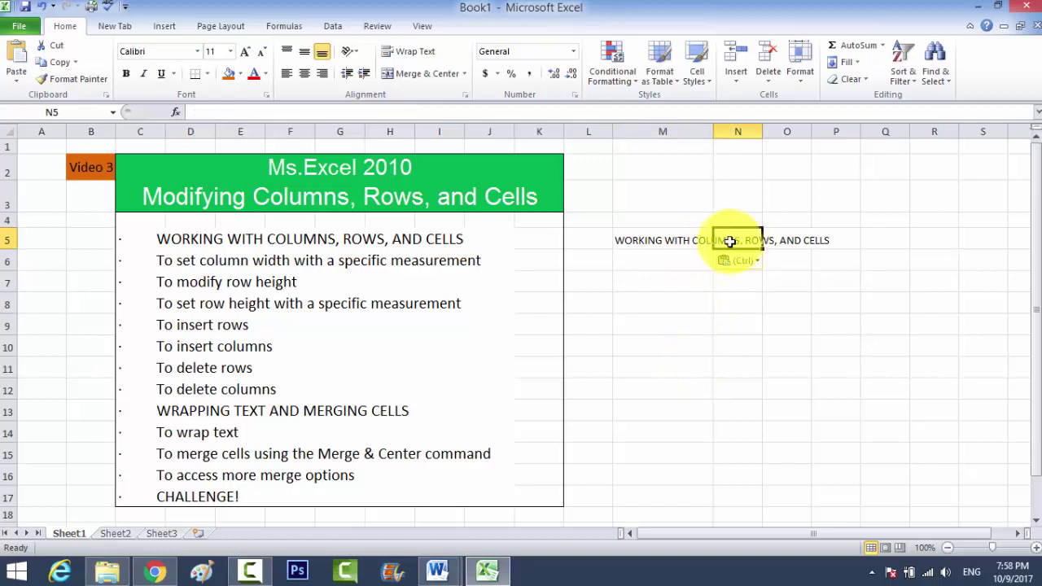
pyautogui.click(678, 240)
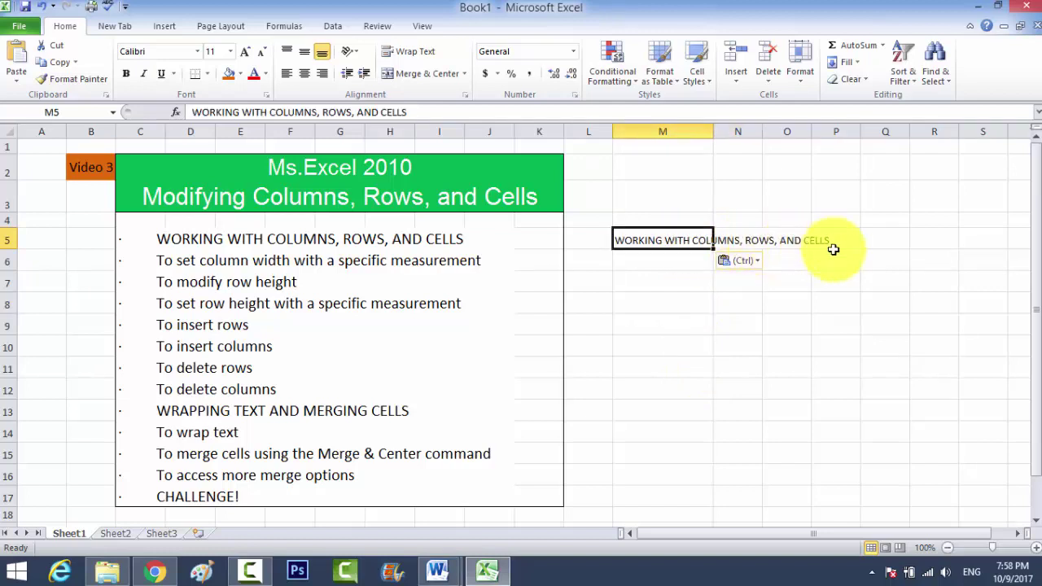
pyautogui.doubleClick(700, 240)
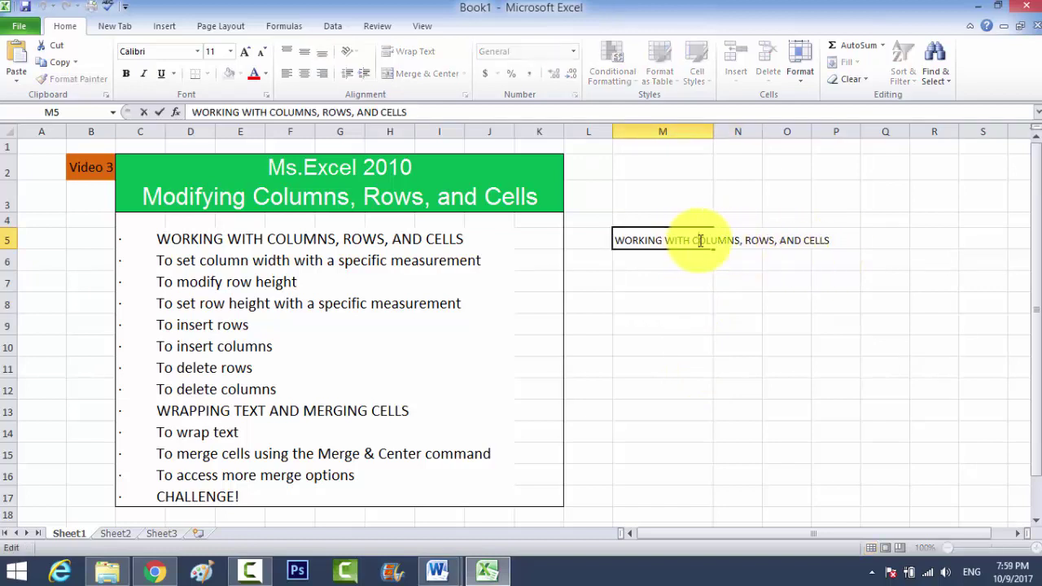
pyautogui.click(698, 255)
pyautogui.click(698, 236)
pyautogui.press('Down')
pyautogui.press('Down')
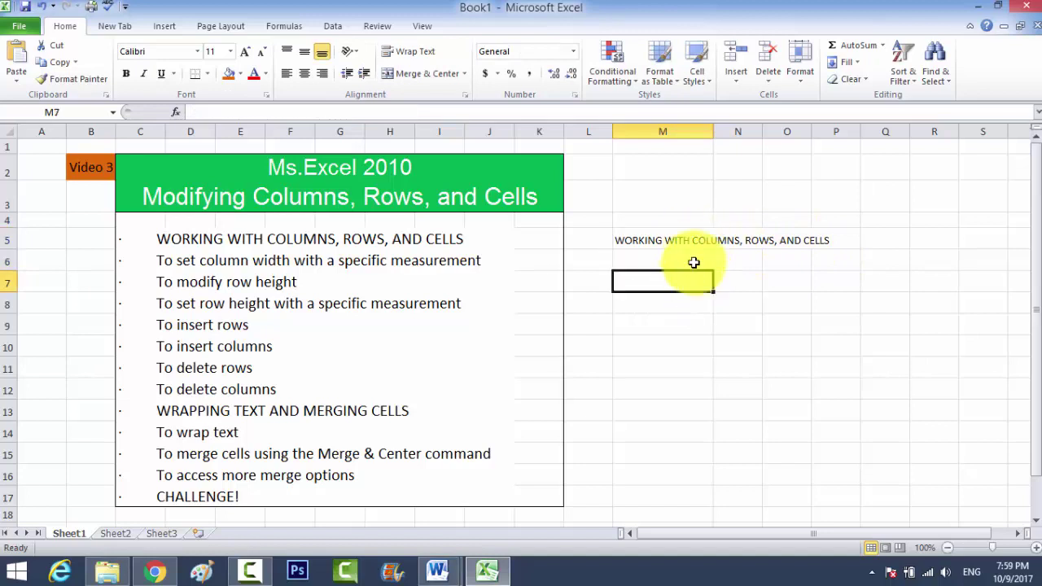
pyautogui.click(693, 239)
pyautogui.click(229, 265)
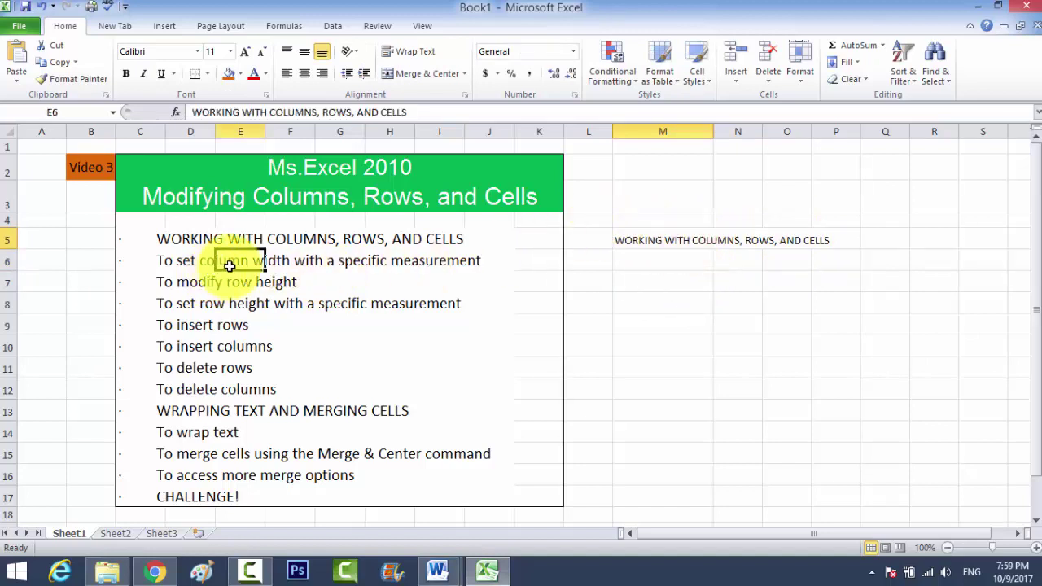
pyautogui.click(285, 261)
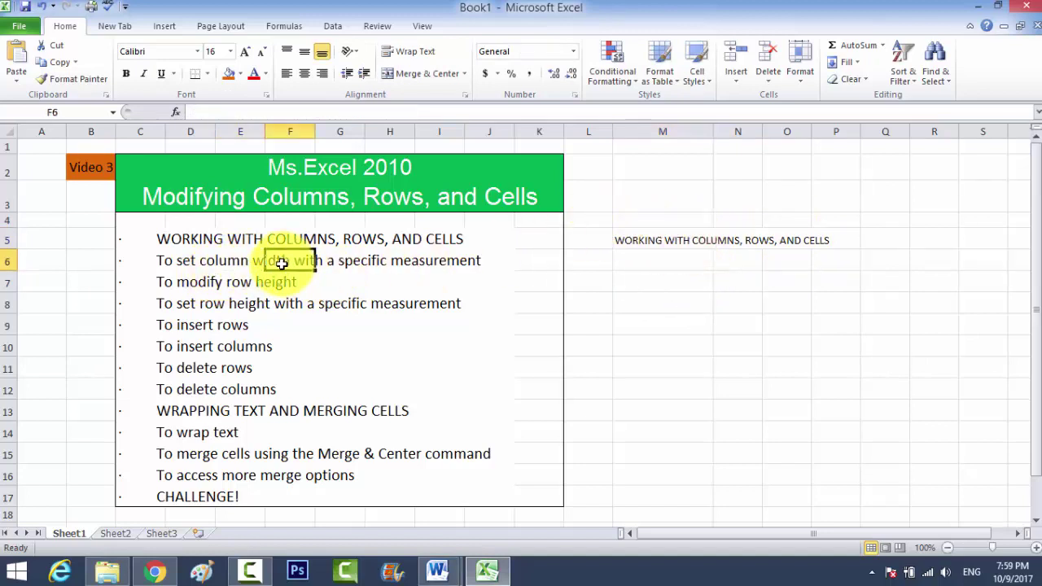
pyautogui.press('Right')
pyautogui.press('Right')
pyautogui.press('Right')
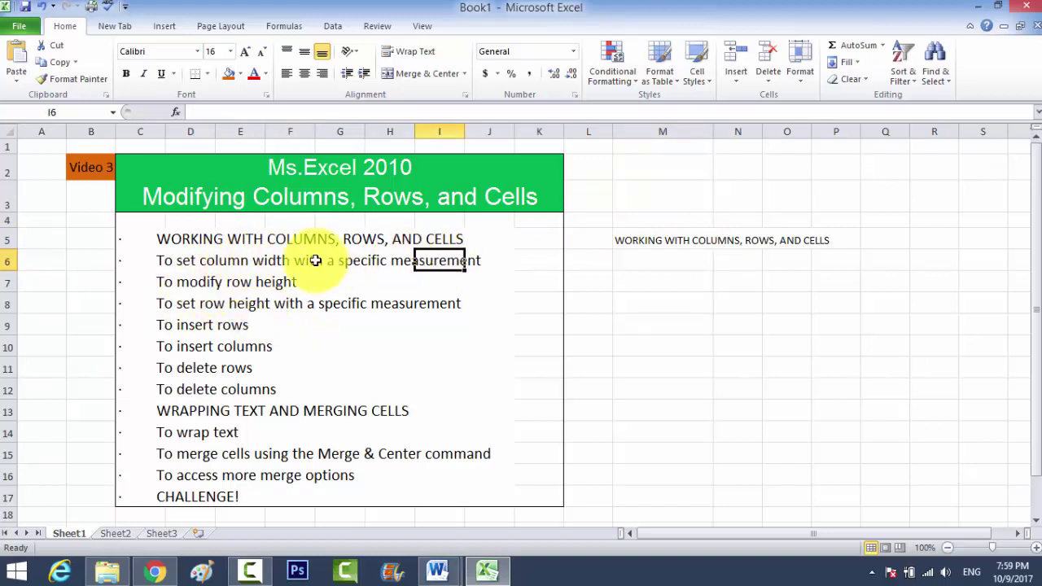
pyautogui.moveTo(181, 260); pyautogui.dragTo(258, 260)
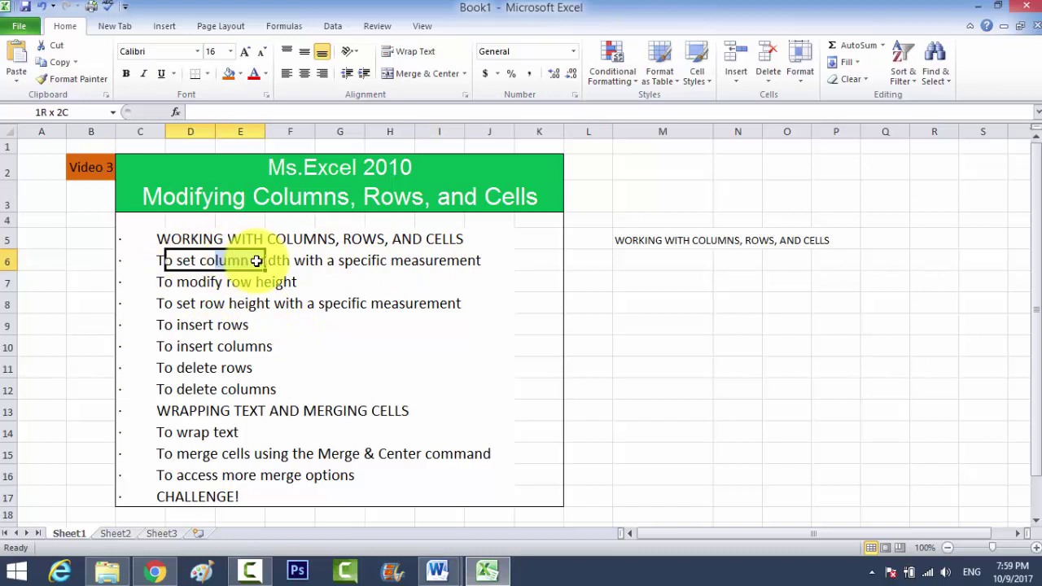
pyautogui.moveTo(189, 285); pyautogui.dragTo(303, 283)
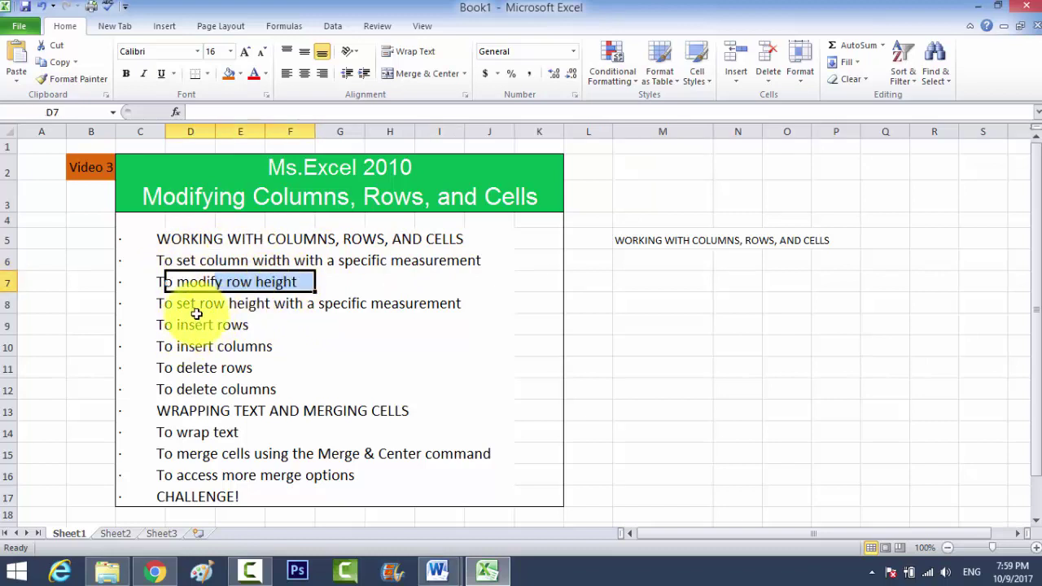
pyautogui.moveTo(193, 305); pyautogui.dragTo(443, 303)
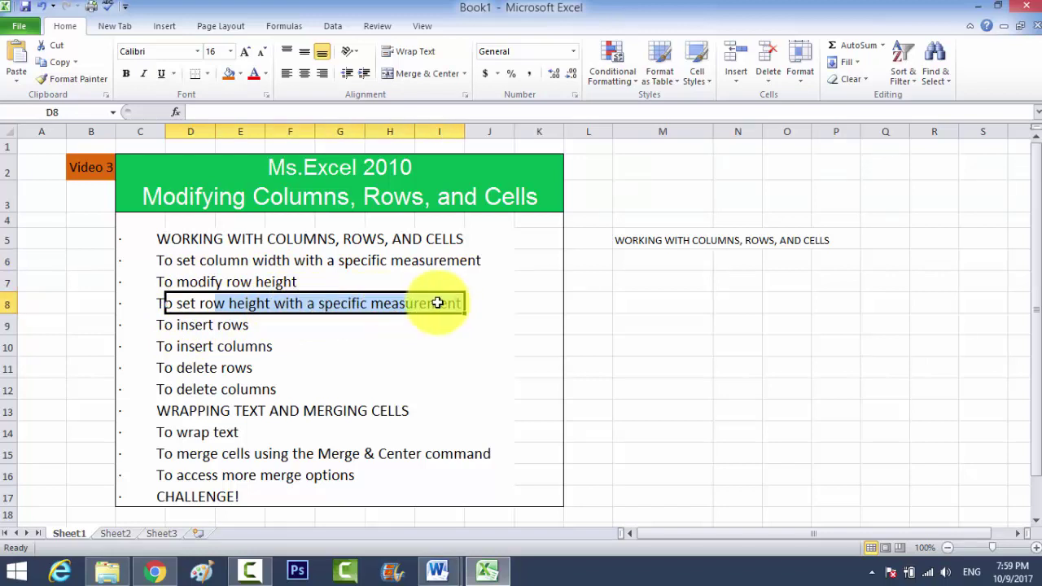
pyautogui.moveTo(163, 325); pyautogui.dragTo(279, 325)
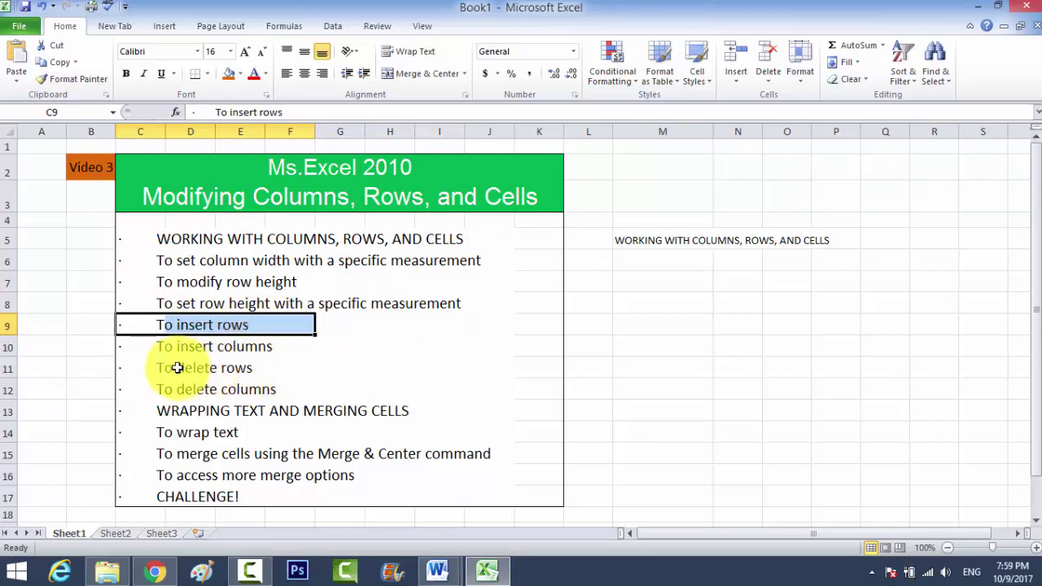
pyautogui.moveTo(171, 367); pyautogui.dragTo(285, 367)
pyautogui.moveTo(169, 389); pyautogui.dragTo(285, 389)
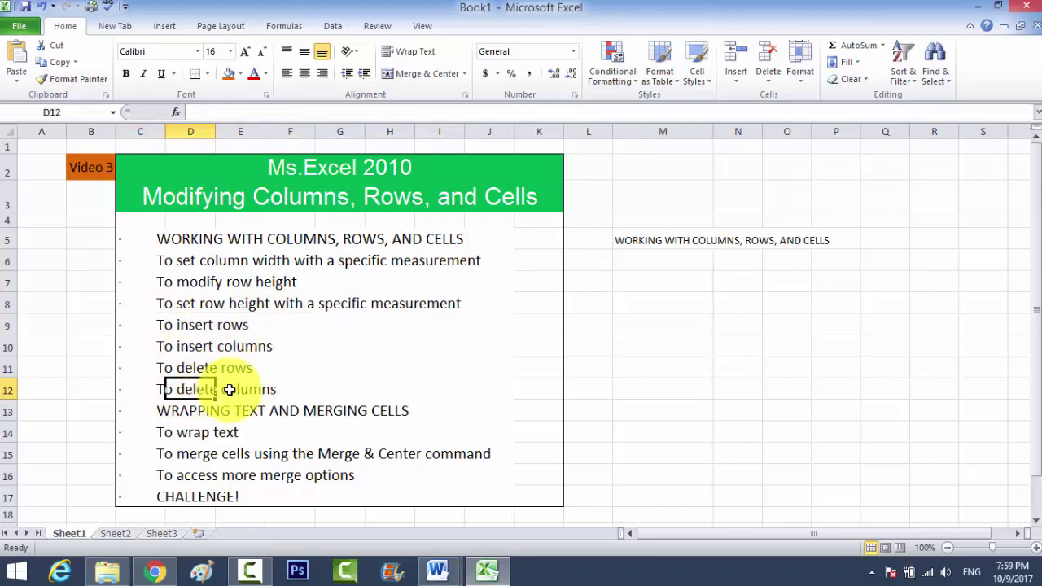
pyautogui.click(236, 432)
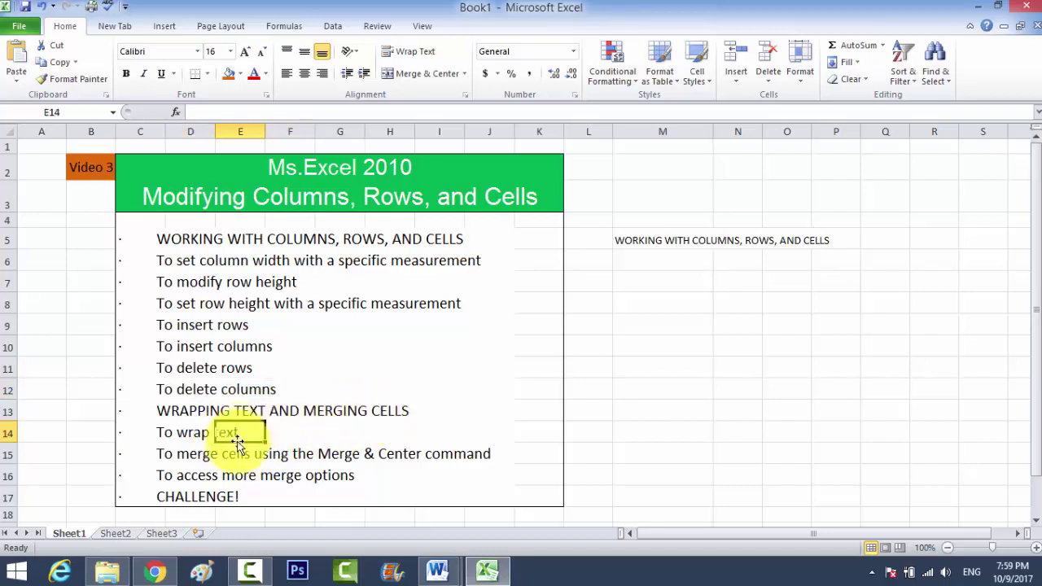
pyautogui.click(651, 302)
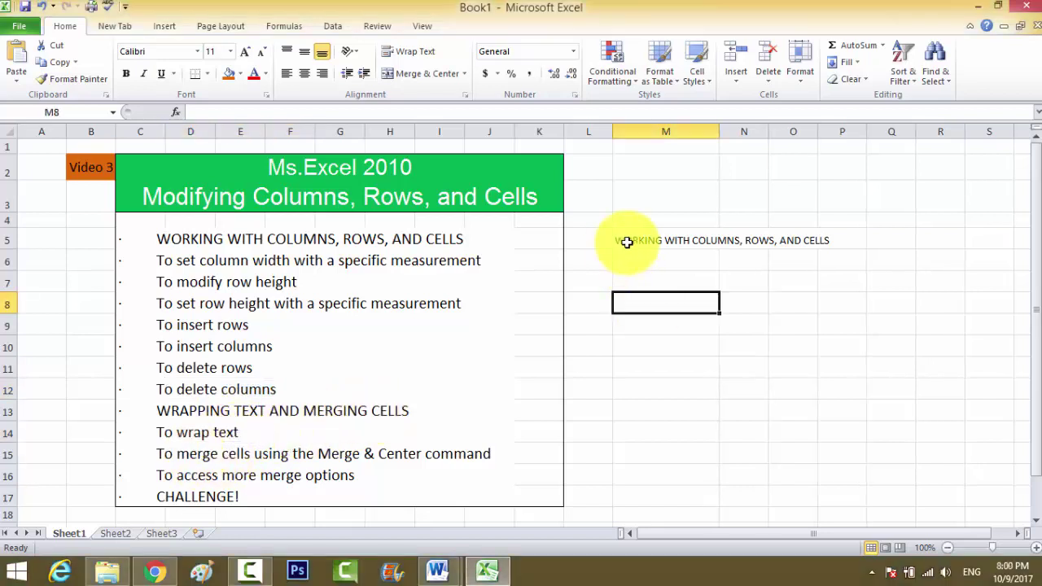
# Step: Undo the M5 paste and the column M widening with two Ctrl+Z presses
pyautogui.click(627, 242)
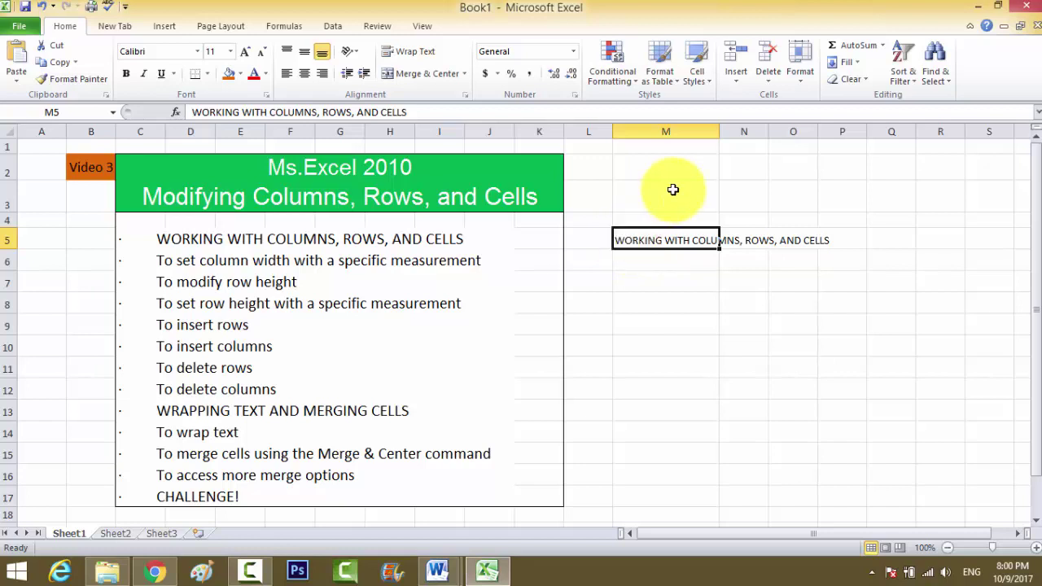
pyautogui.hotkey('ctrl', 'z')
pyautogui.hotkey('ctrl', 'z')
pyautogui.hotkey('ctrl', 'z')
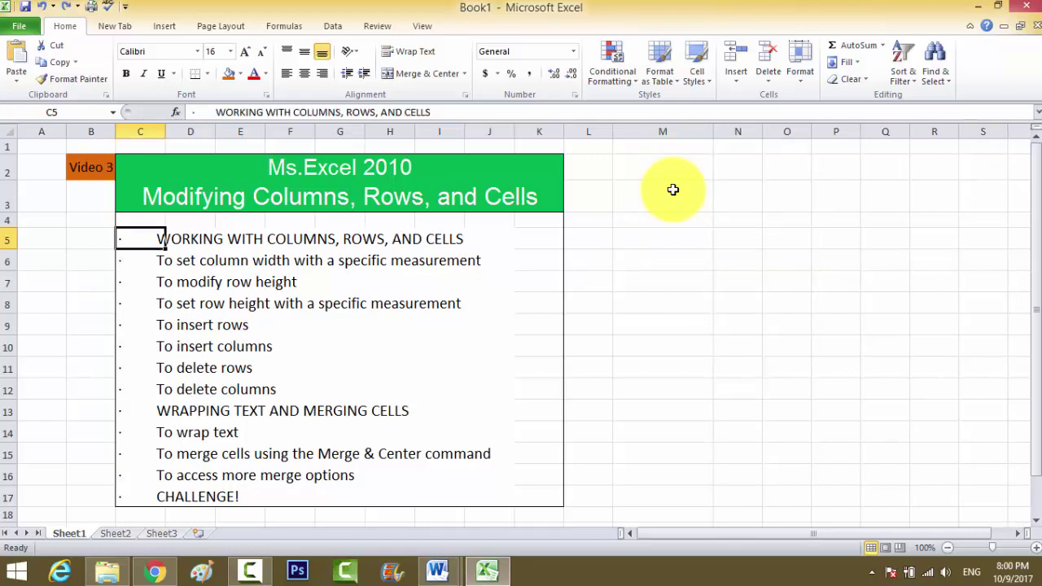
pyautogui.hotkey('ctrl', 'z')
pyautogui.click(641, 238)
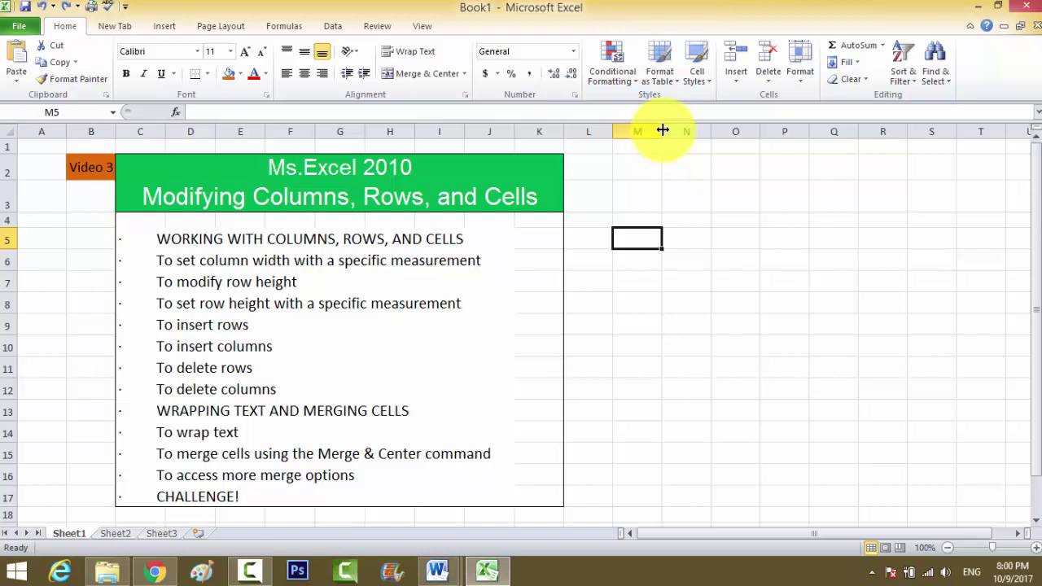
# Step: Drag column M's header border until M is noticeably wider than its neighbours
pyautogui.moveTo(663, 130); pyautogui.dragTo(687, 130)
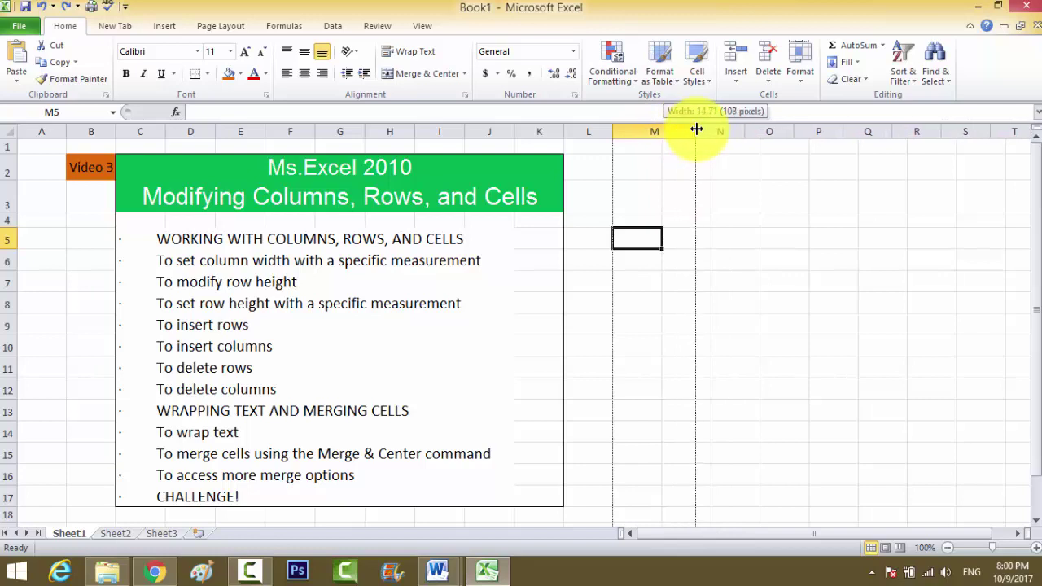
pyautogui.moveTo(687, 130); pyautogui.dragTo(709, 131)
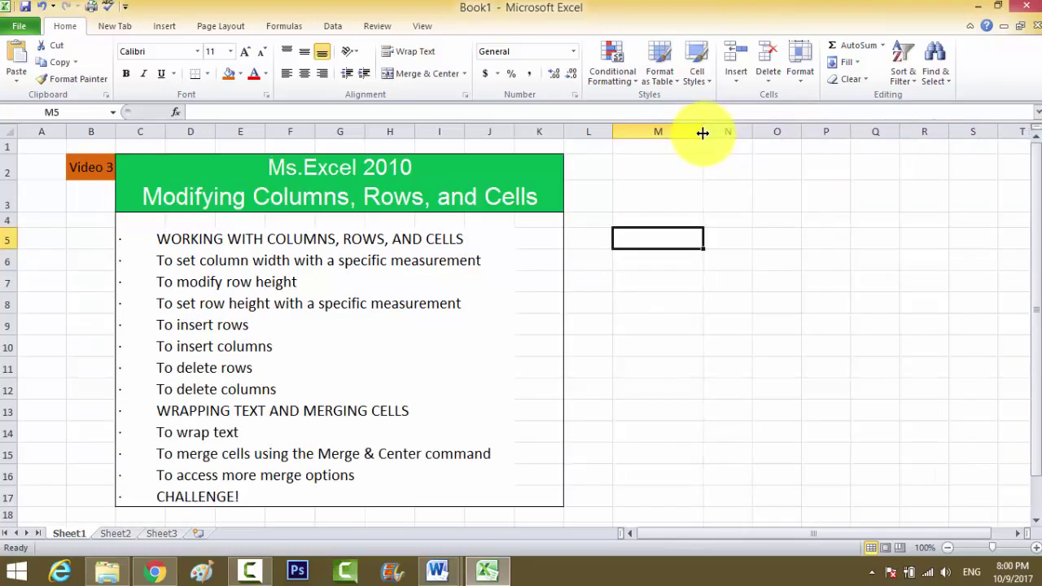
pyautogui.moveTo(709, 131); pyautogui.dragTo(703, 131)
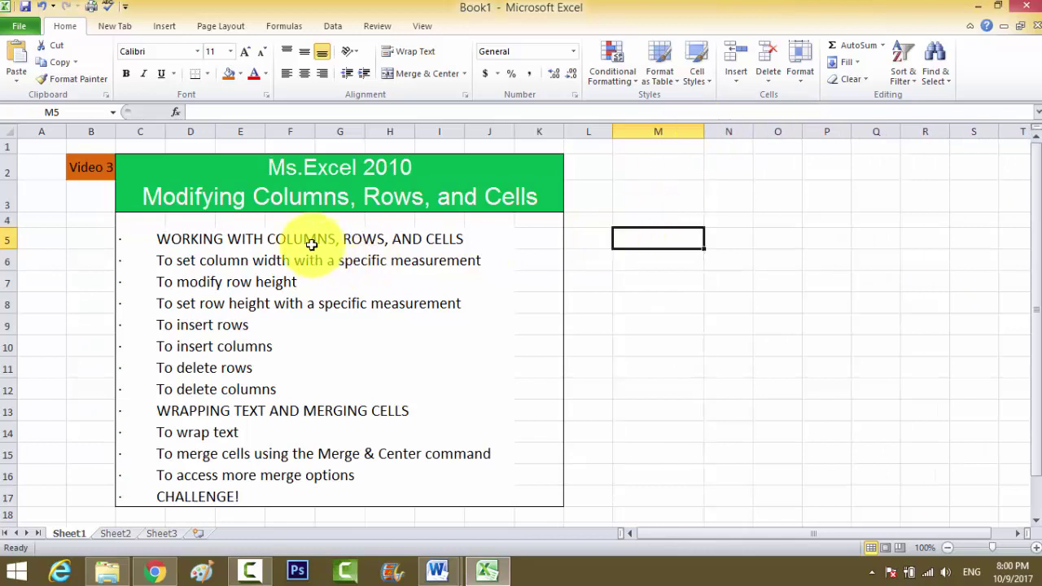
pyautogui.click(228, 239)
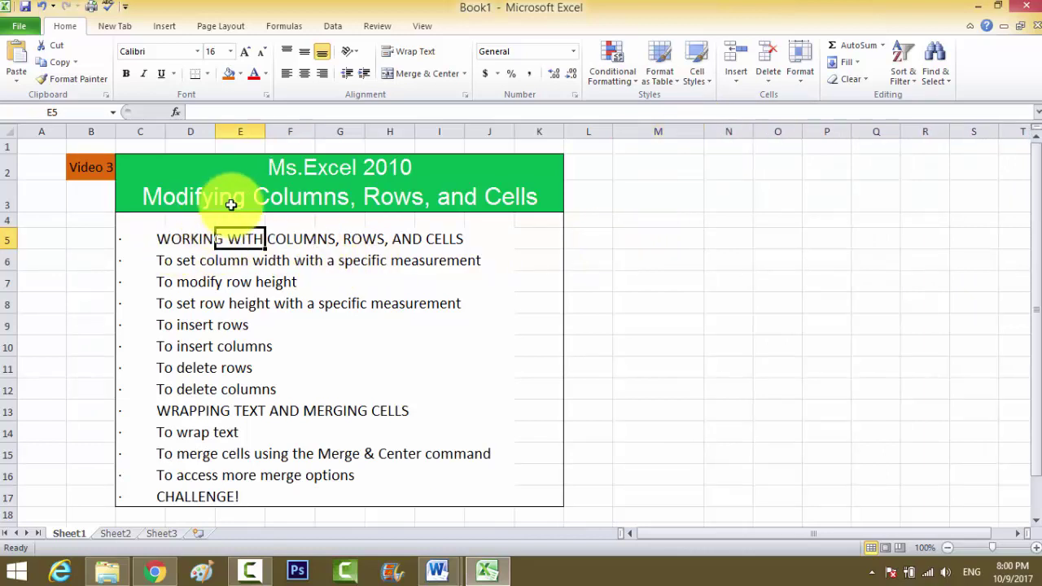
# Step: Enter the channel name in cell M5
pyautogui.click(656, 240)
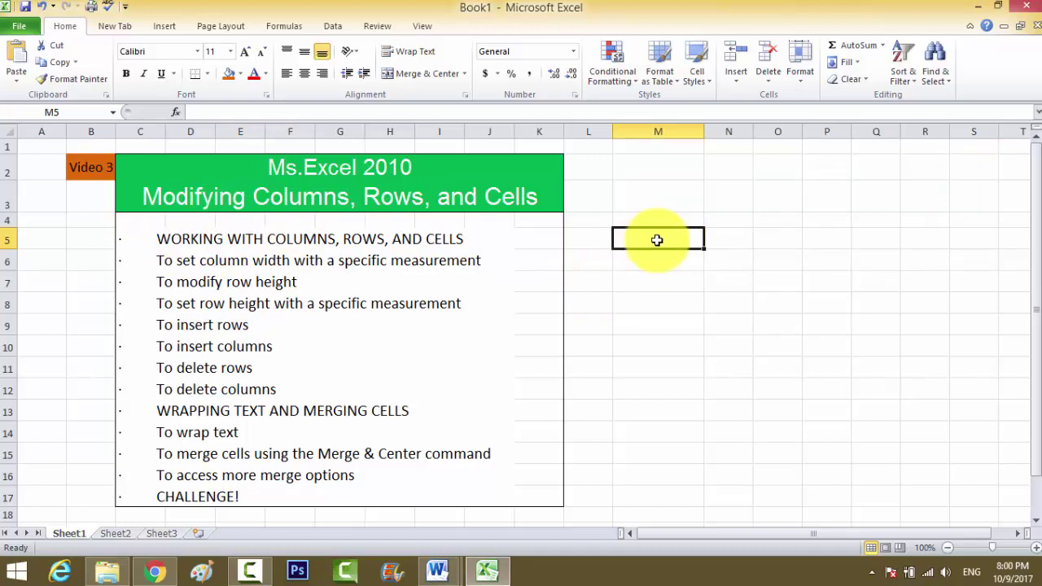
pyautogui.write('SAMCHAMREUN Channel')
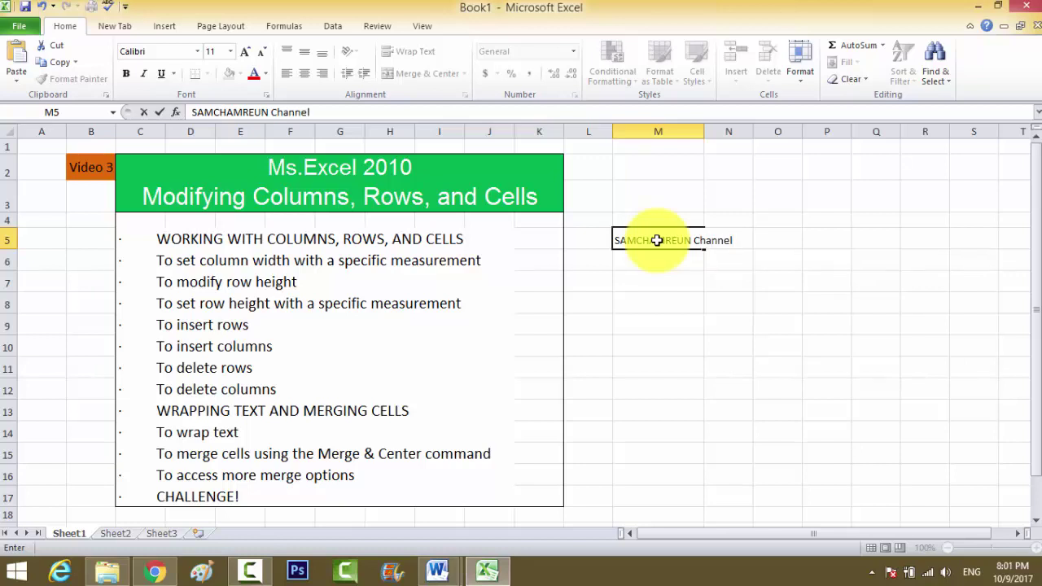
pyautogui.press('Return')
pyautogui.click(744, 238)
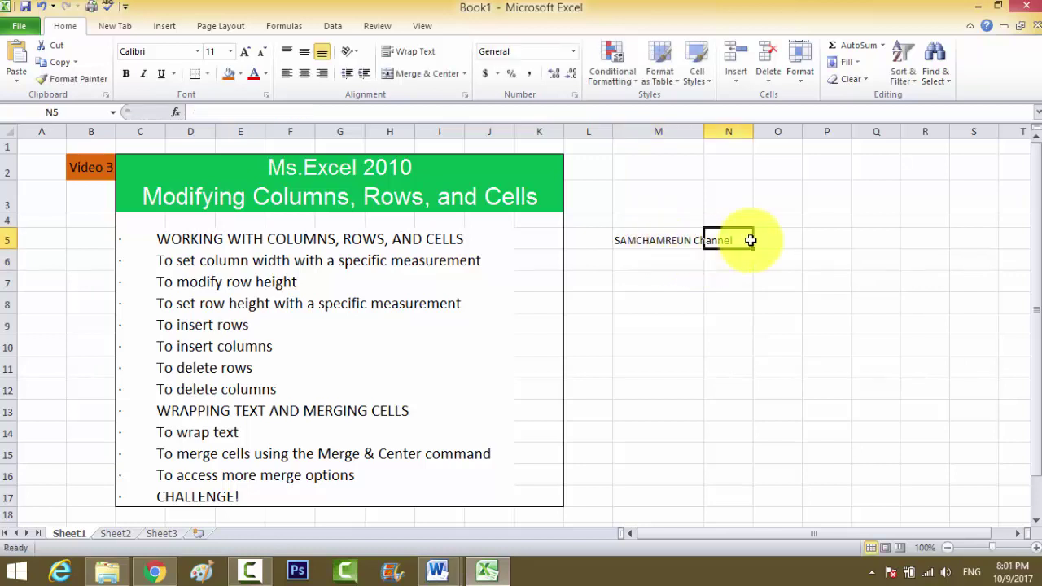
pyautogui.click(688, 243)
pyautogui.click(674, 279)
pyautogui.click(689, 235)
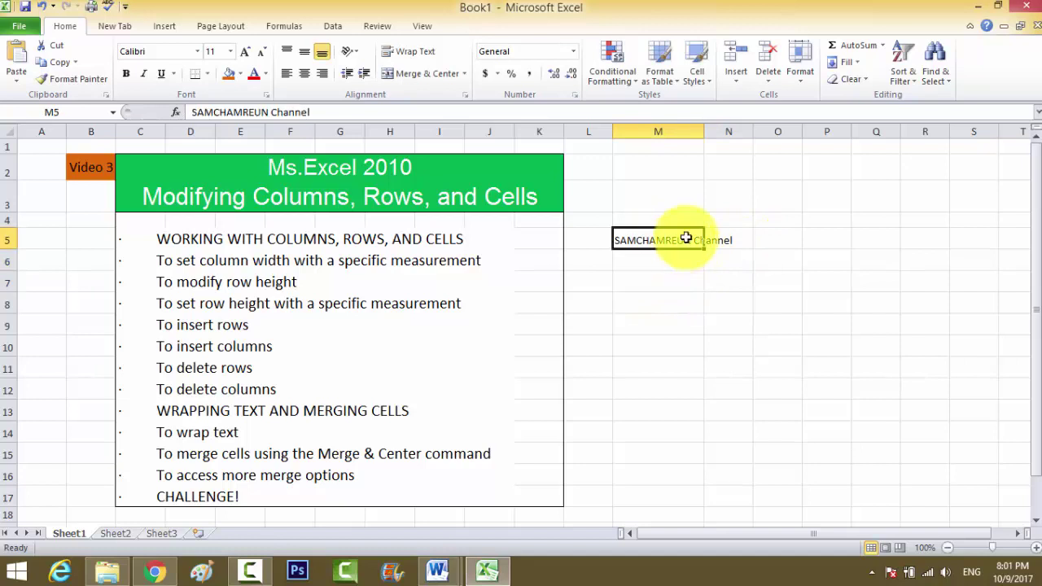
# Step: AutoFit column M to the channel name, then append ABBB to the M5 entry
pyautogui.doubleClick(703, 131)
pyautogui.click(697, 260)
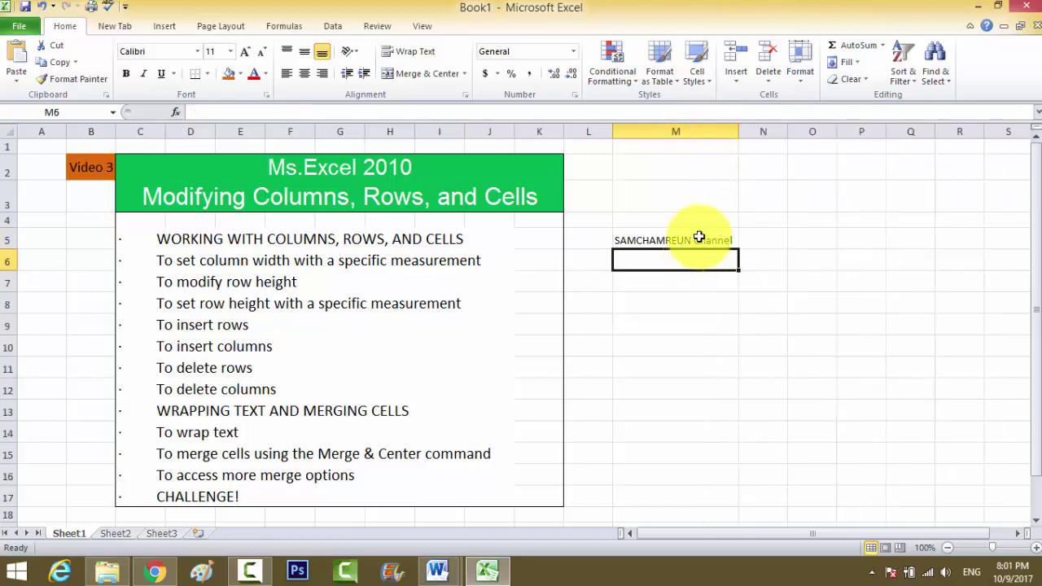
pyautogui.click(698, 237)
pyautogui.click(698, 262)
pyautogui.click(699, 241)
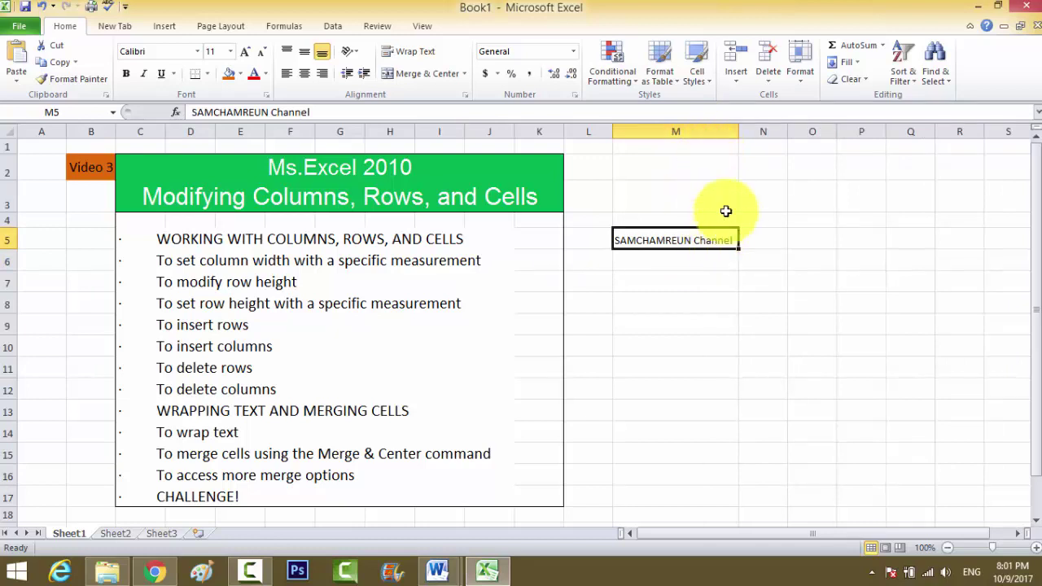
pyautogui.doubleClick(732, 241)
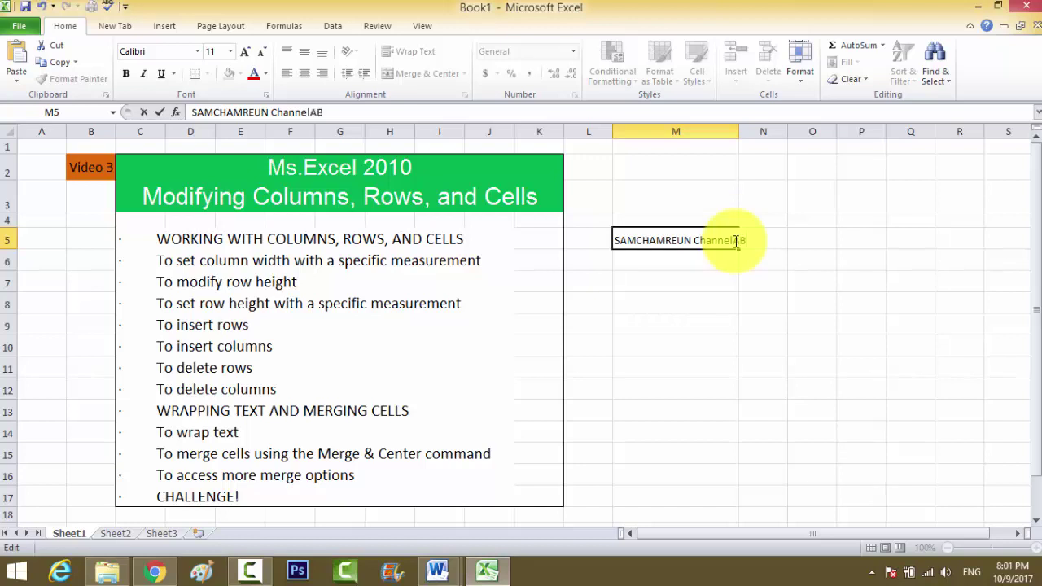
pyautogui.press('Return')
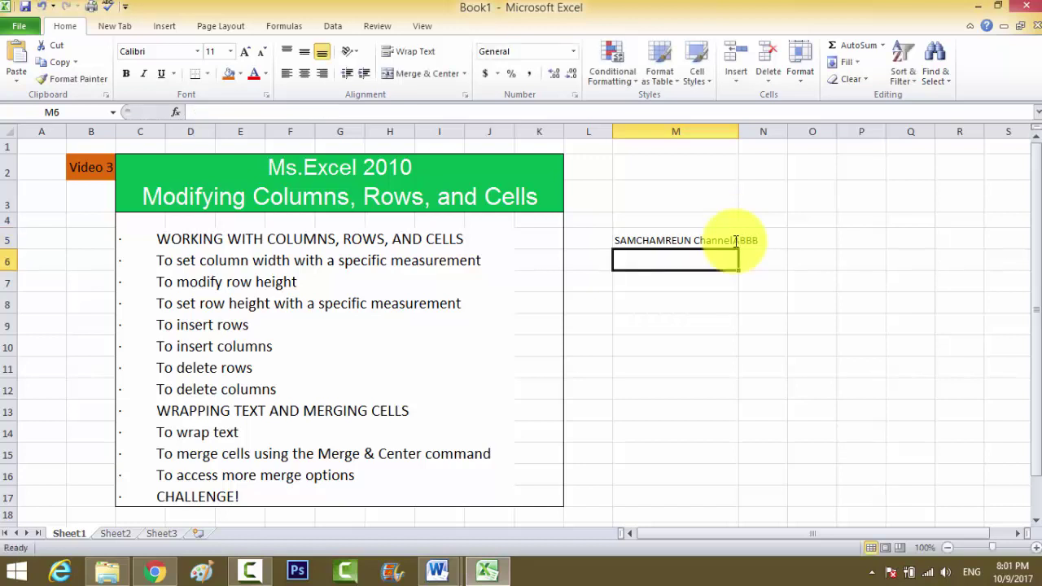
# Step: AutoFit column M again so the full lengthened text in M5 fits
pyautogui.click(726, 238)
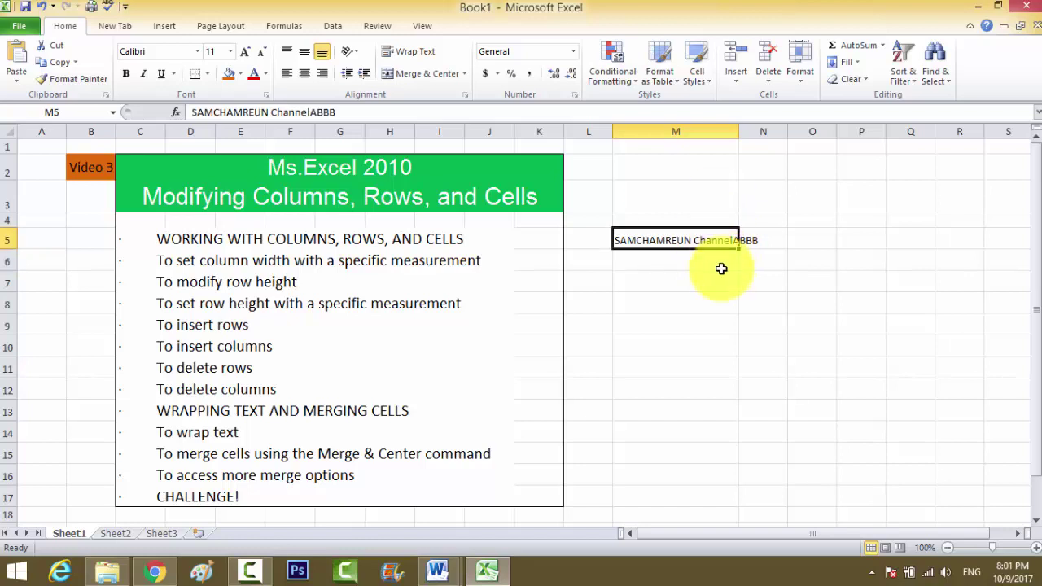
pyautogui.click(721, 268)
pyautogui.click(723, 236)
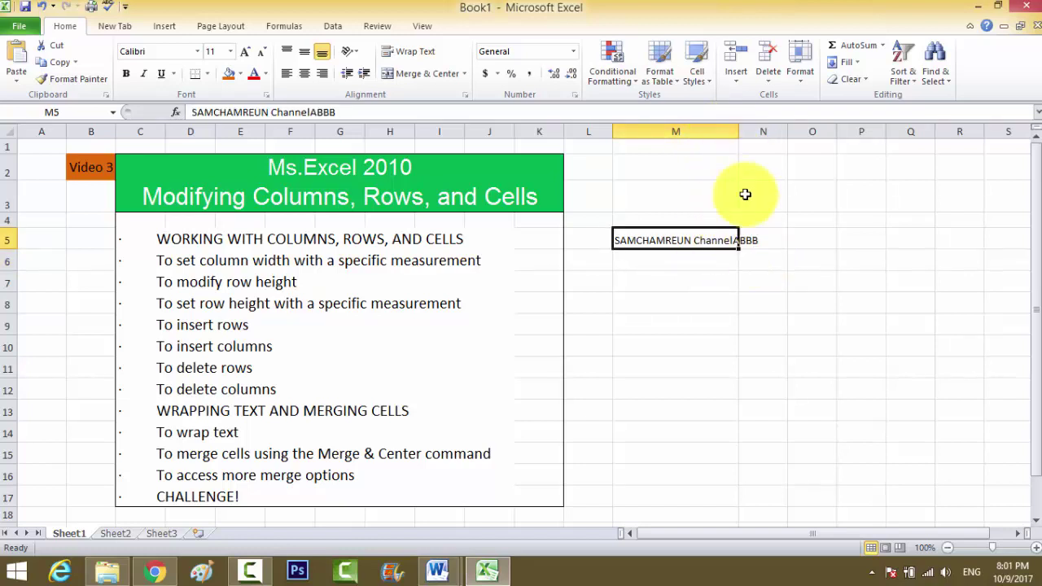
pyautogui.doubleClick(738, 131)
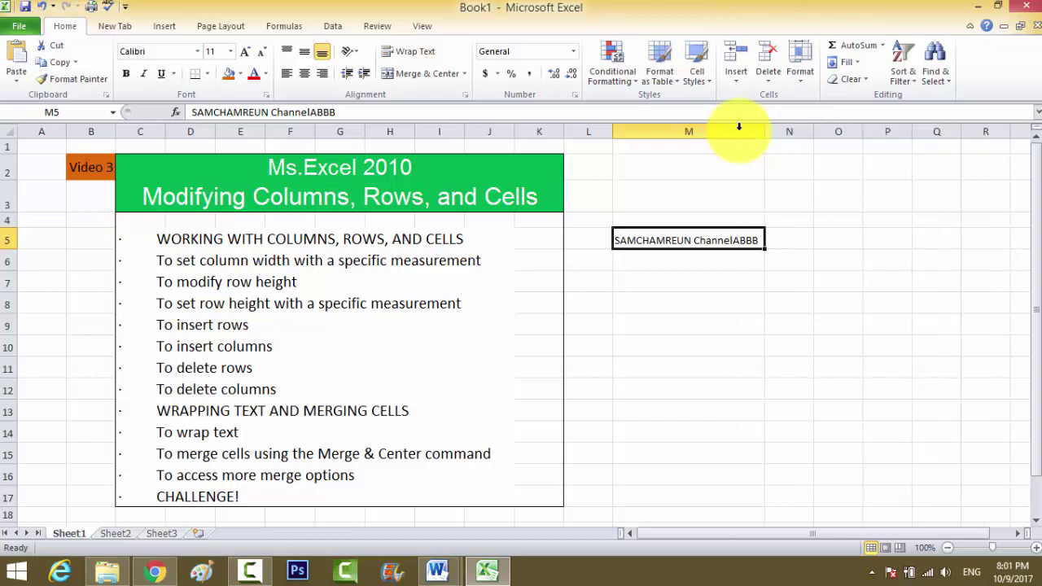
pyautogui.click(732, 265)
pyautogui.click(725, 236)
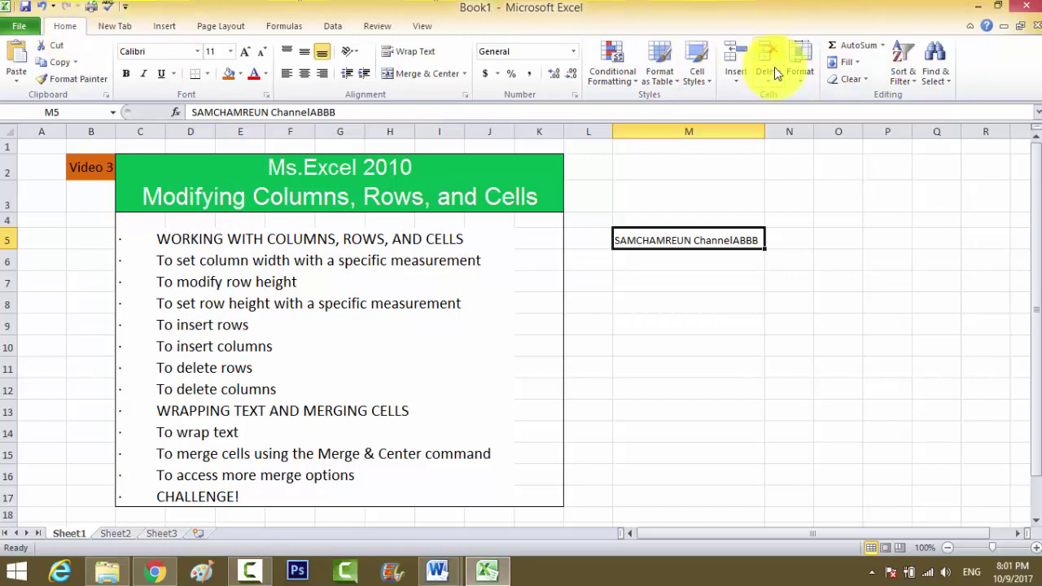
# Step: Set column M's width to exactly 28 through Format > Column Width
pyautogui.click(804, 82)
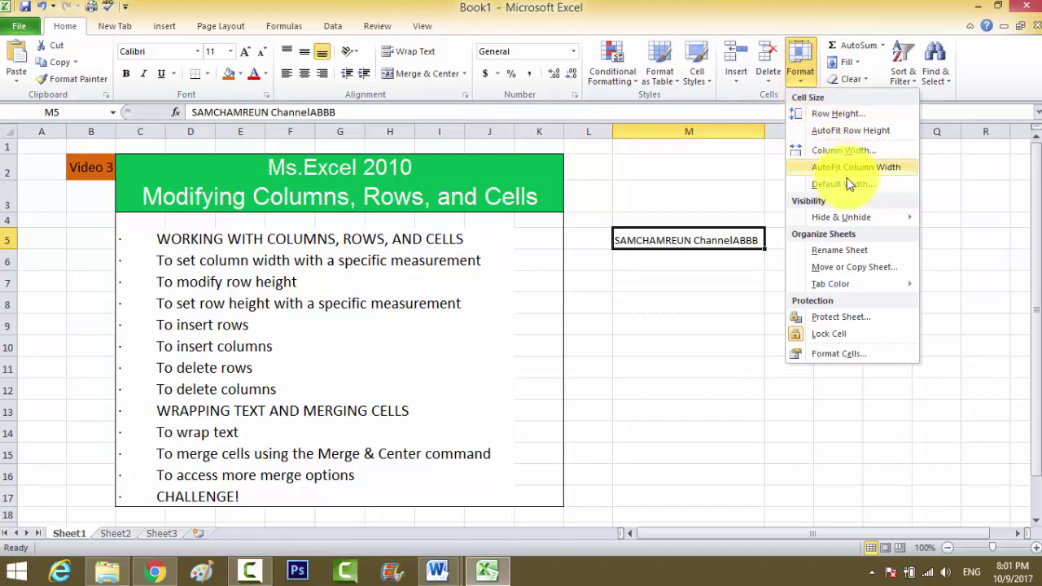
pyautogui.moveTo(842, 216)
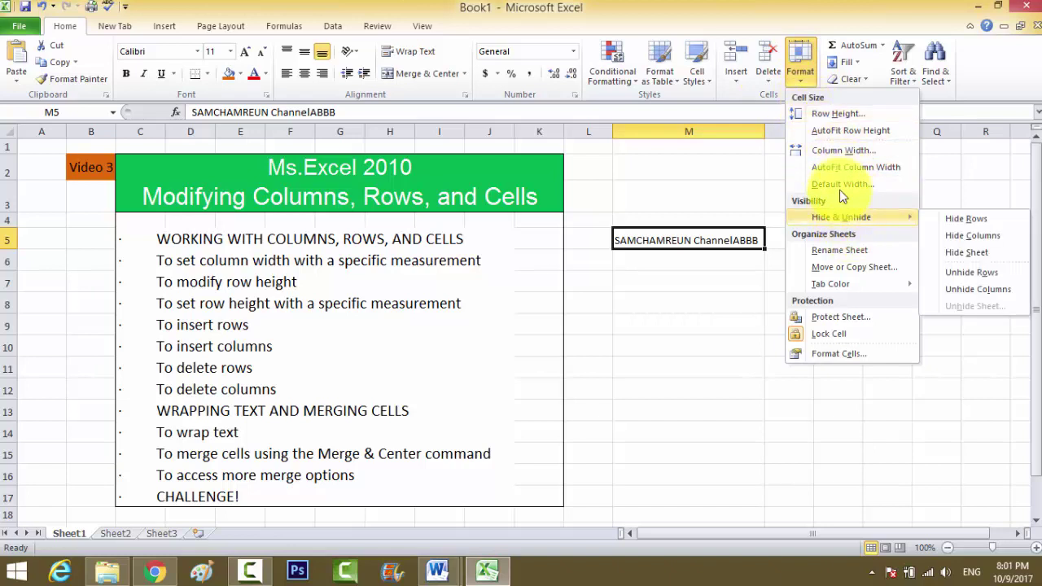
pyautogui.click(861, 152)
pyautogui.moveTo(562, 228); pyautogui.dragTo(885, 169)
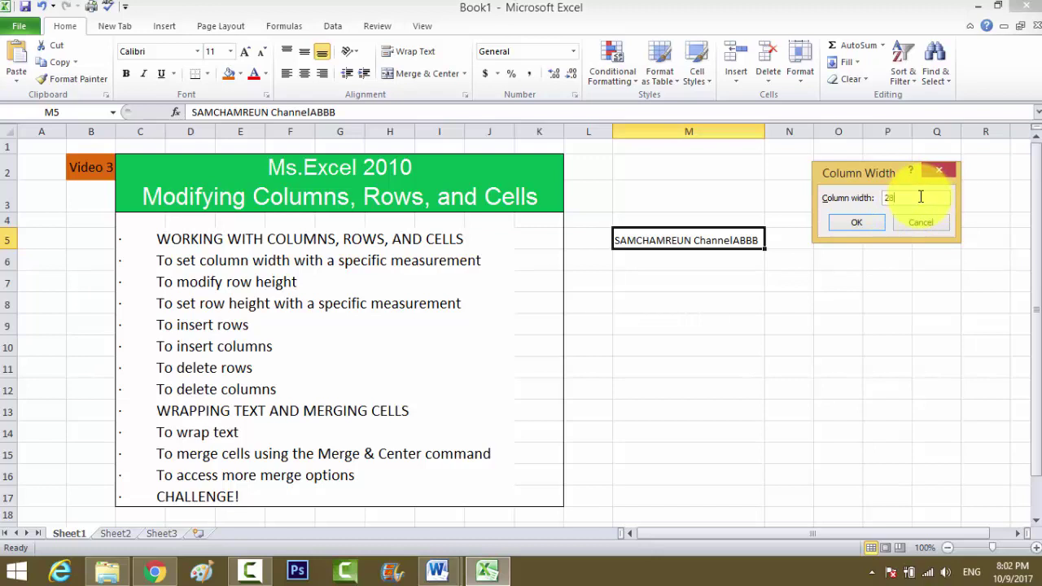
pyautogui.press('Return')
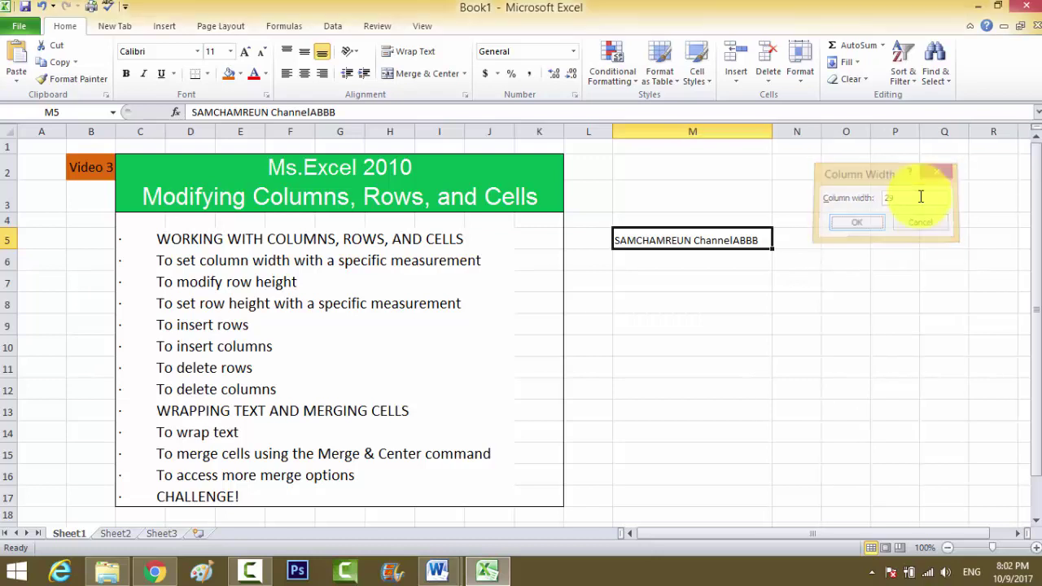
pyautogui.click(660, 283)
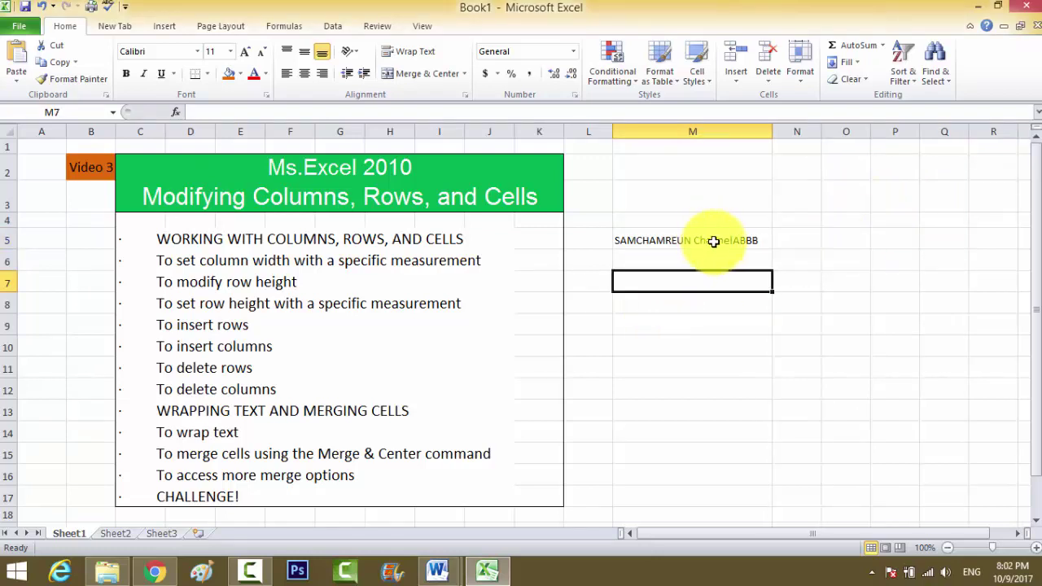
# Step: Scroll down to the topic list and drag row 20's border to make it taller
pyautogui.click(716, 240)
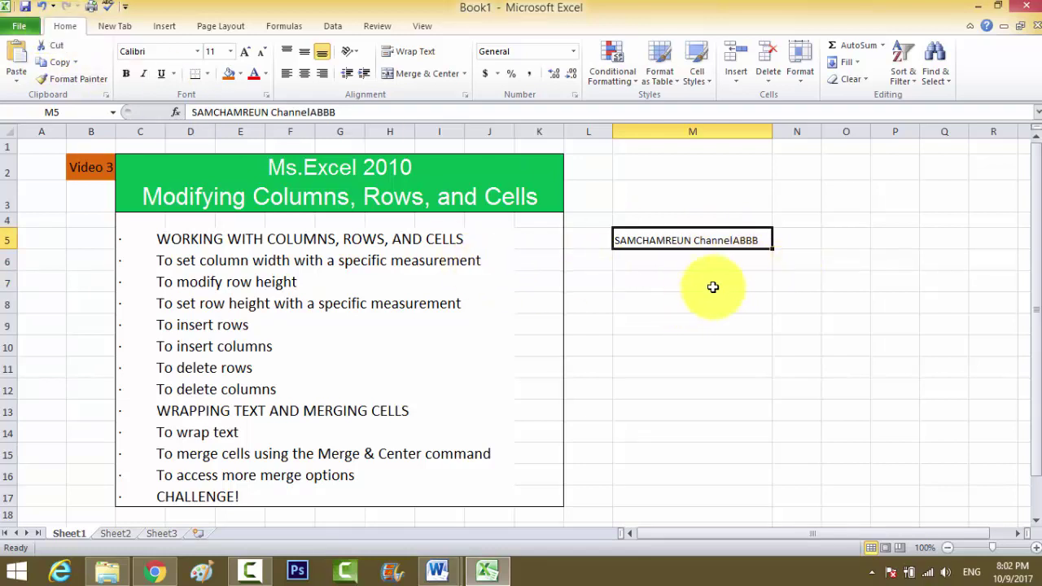
pyautogui.click(700, 263)
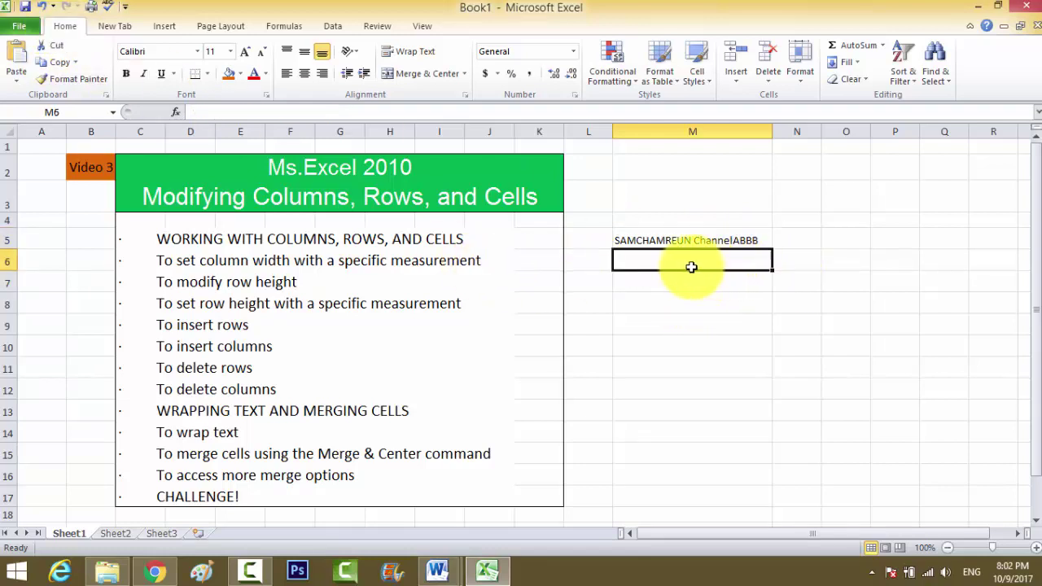
pyautogui.scroll(-3, 407, 372)
pyautogui.scroll(-1, 452, 372)
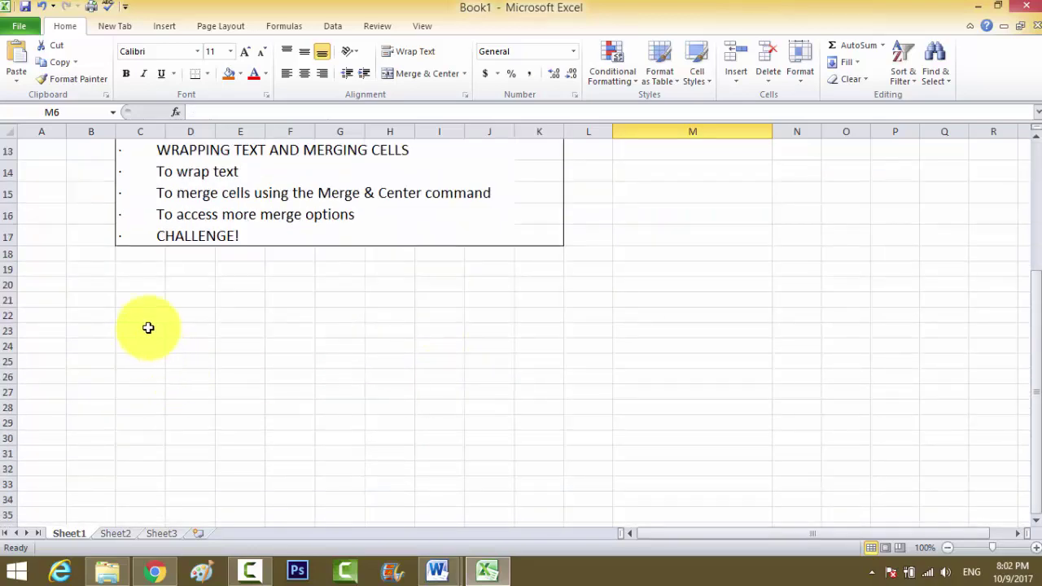
pyautogui.click(140, 299)
pyautogui.click(204, 235)
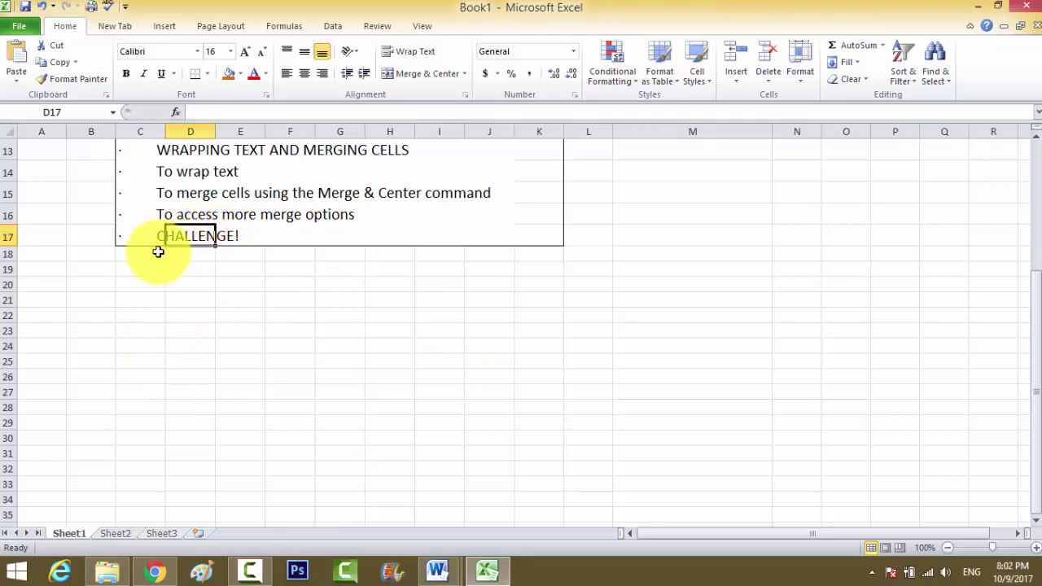
pyautogui.click(140, 286)
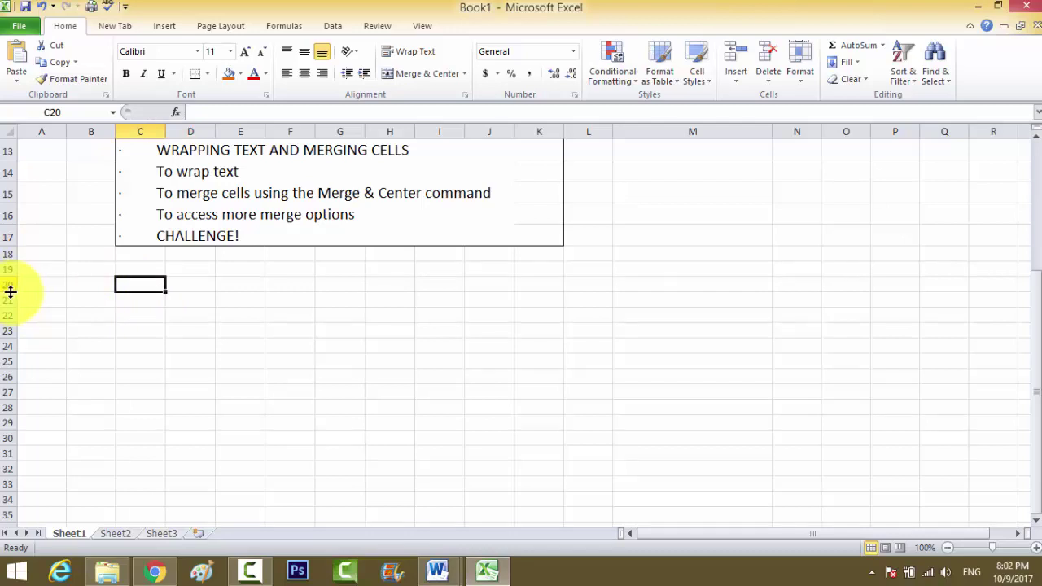
pyautogui.moveTo(10, 292); pyautogui.dragTo(11, 319)
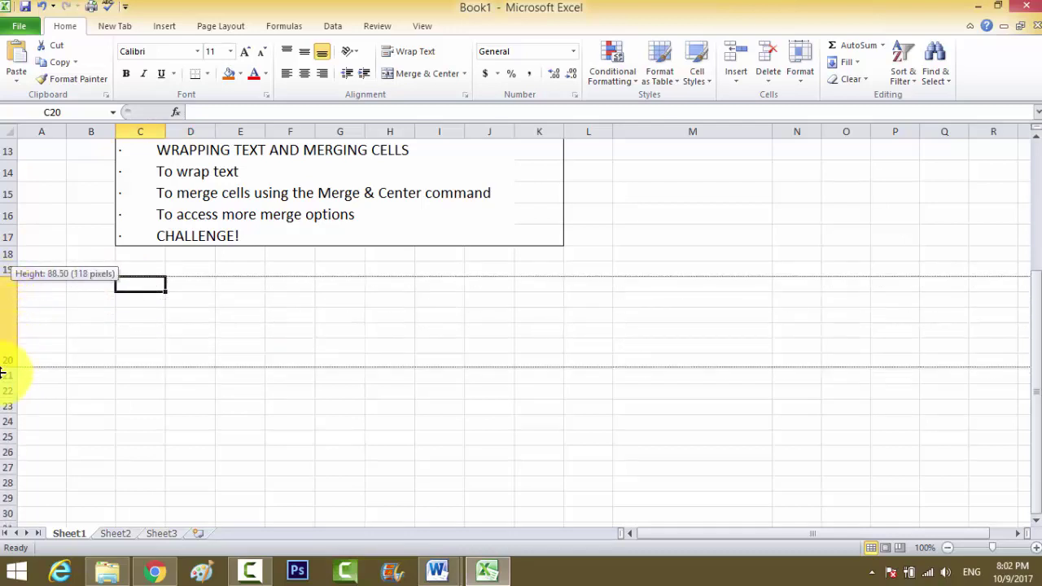
pyautogui.moveTo(10, 320)
pyautogui.mouseDown()
pyautogui.moveTo(2, 334)
pyautogui.moveTo(2, 298)
pyautogui.moveTo(9, 316)
pyautogui.mouseUp()
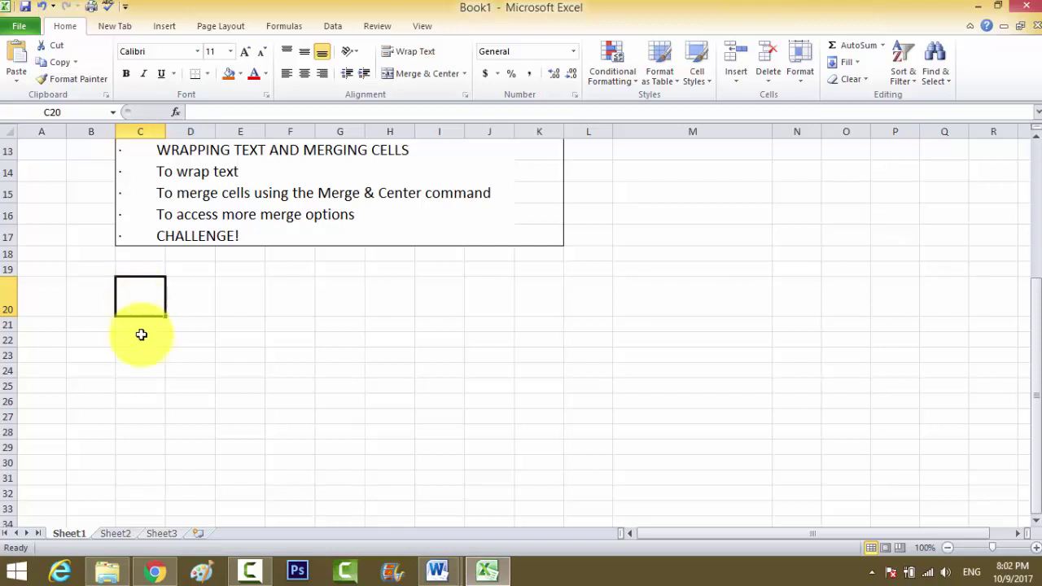
# Step: Type 'sssssss' into M20 and split its text onto two lines with Alt+Enter
pyautogui.click(677, 305)
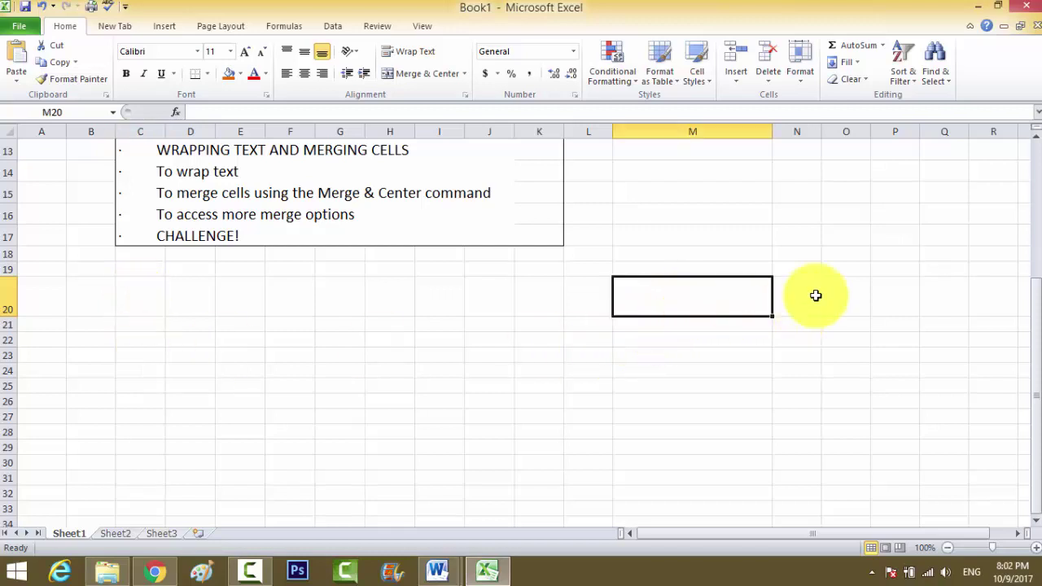
pyautogui.write('sssssss')
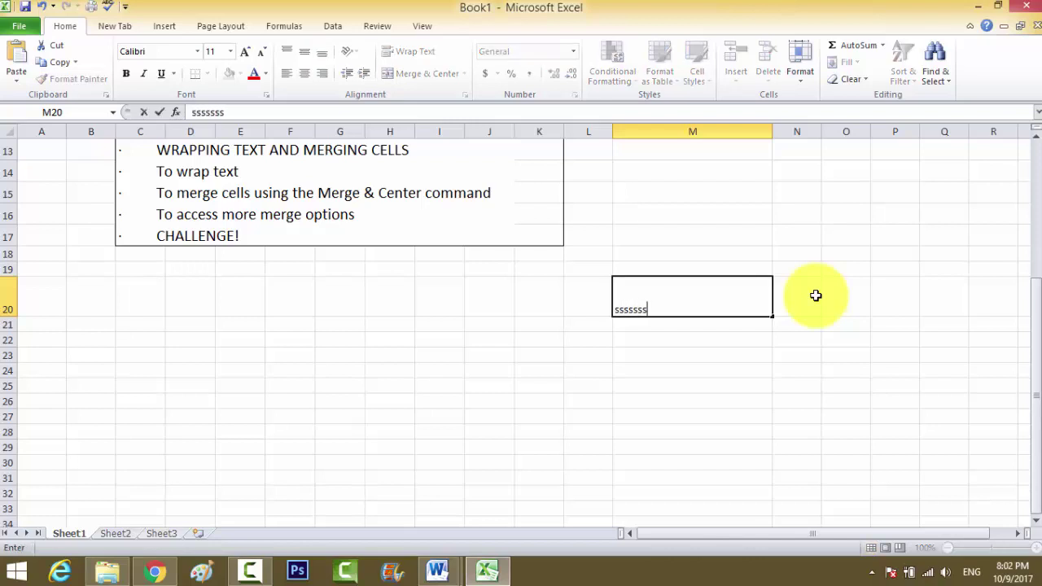
pyautogui.press('Return')
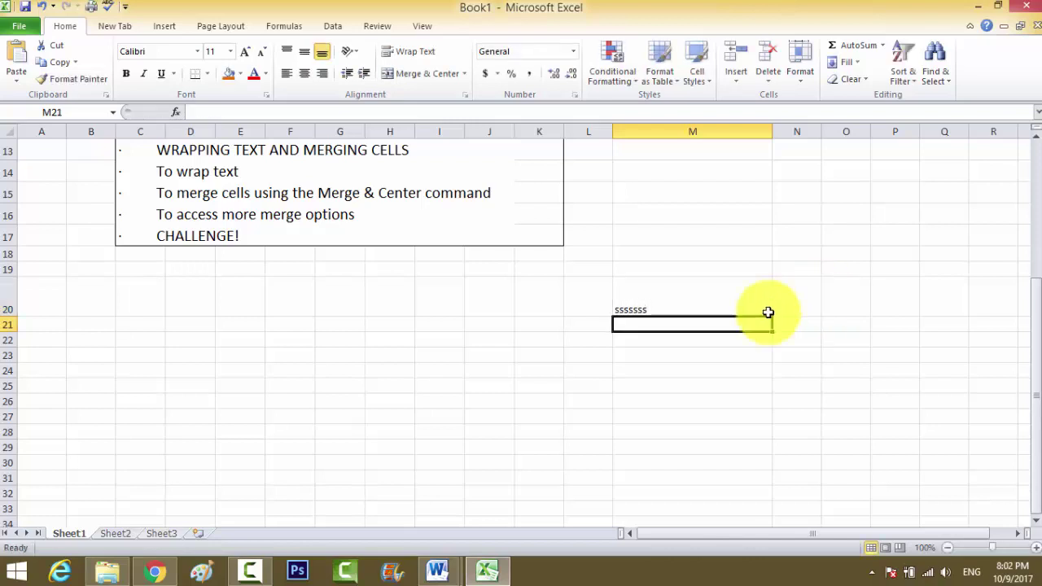
pyautogui.doubleClick(692, 298)
pyautogui.write('SAMCHAMREUN Channel')
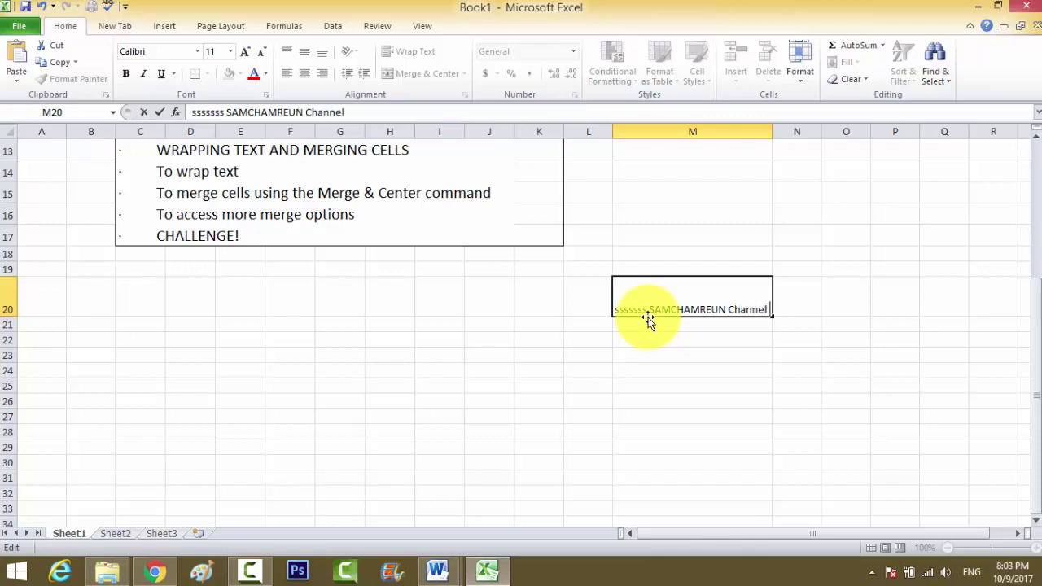
pyautogui.hotkey('alt', 'Return')
pyautogui.write('jddjddjdjjfjfjfjOk')
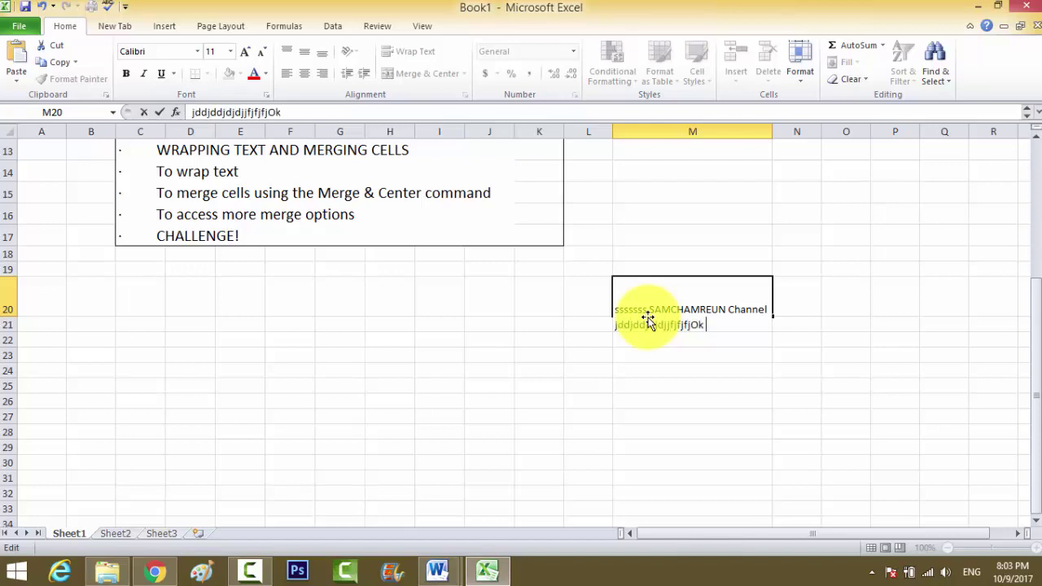
pyautogui.press('Return')
# Step: Clear the stray 'd' typed into M21 and reselect M20
pyautogui.write('d')
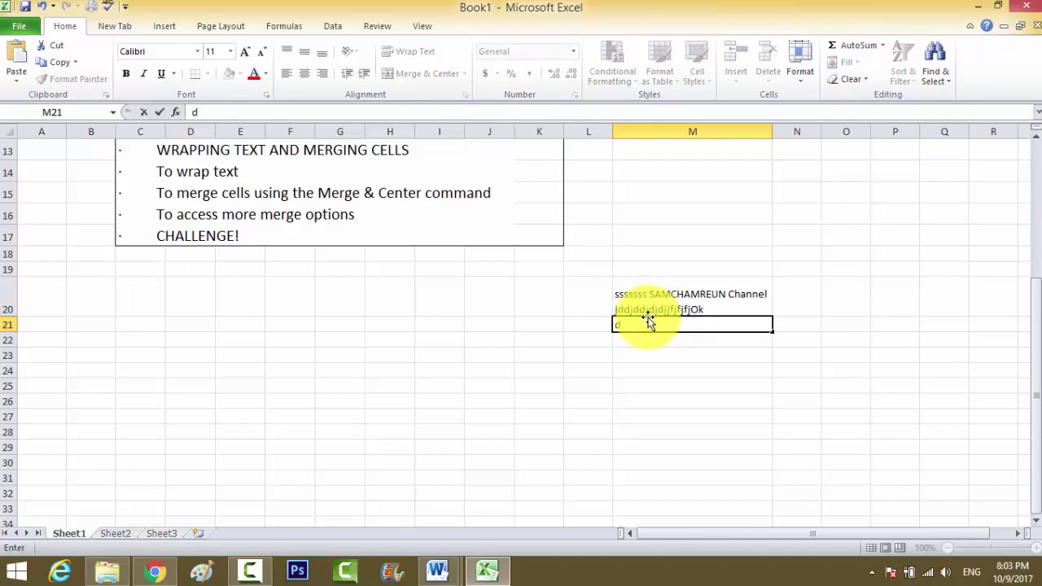
pyautogui.press('BackSpace')
pyautogui.click(634, 385)
pyautogui.click(628, 311)
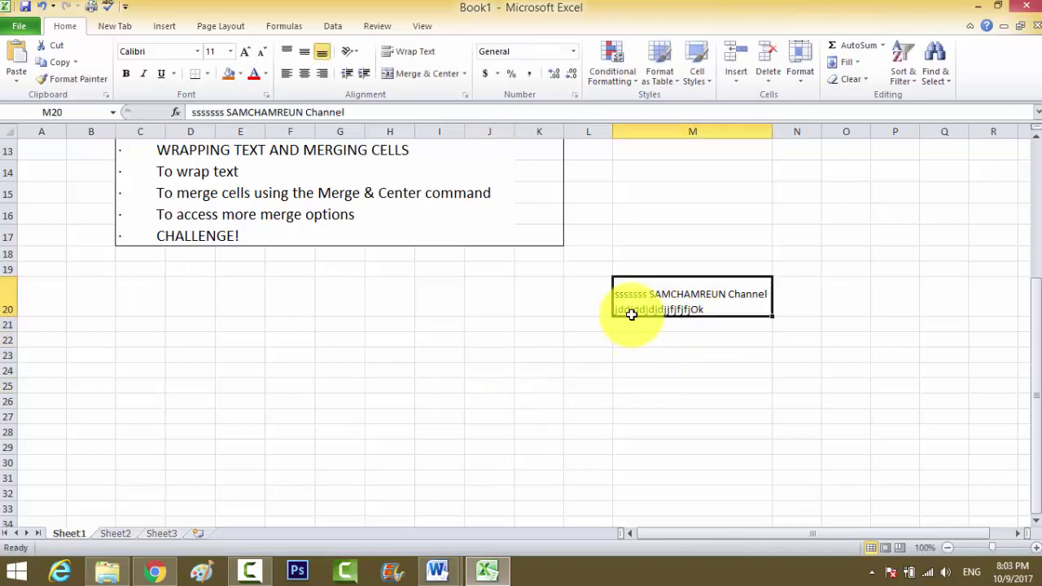
# Step: Shrink row 20, then AutoFit its height so both lines of M20 show
pyautogui.moveTo(8, 317); pyautogui.dragTo(8, 295)
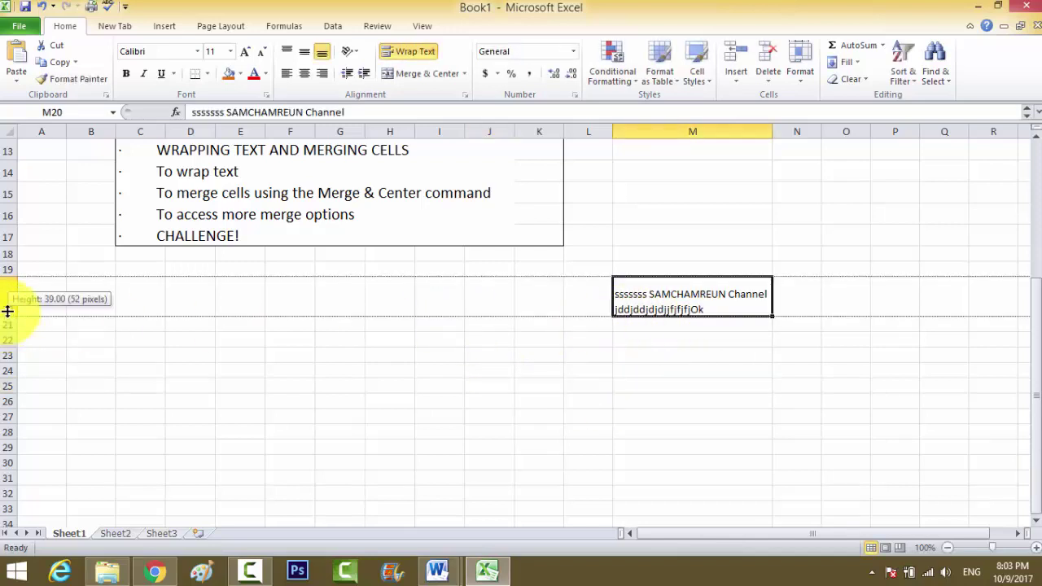
pyautogui.click(191, 333)
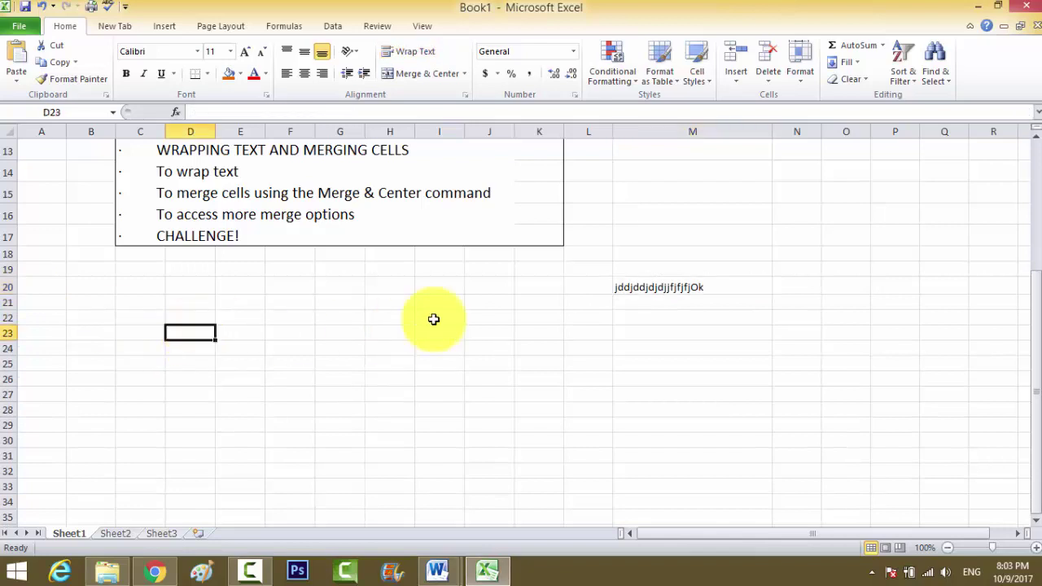
pyautogui.click(657, 285)
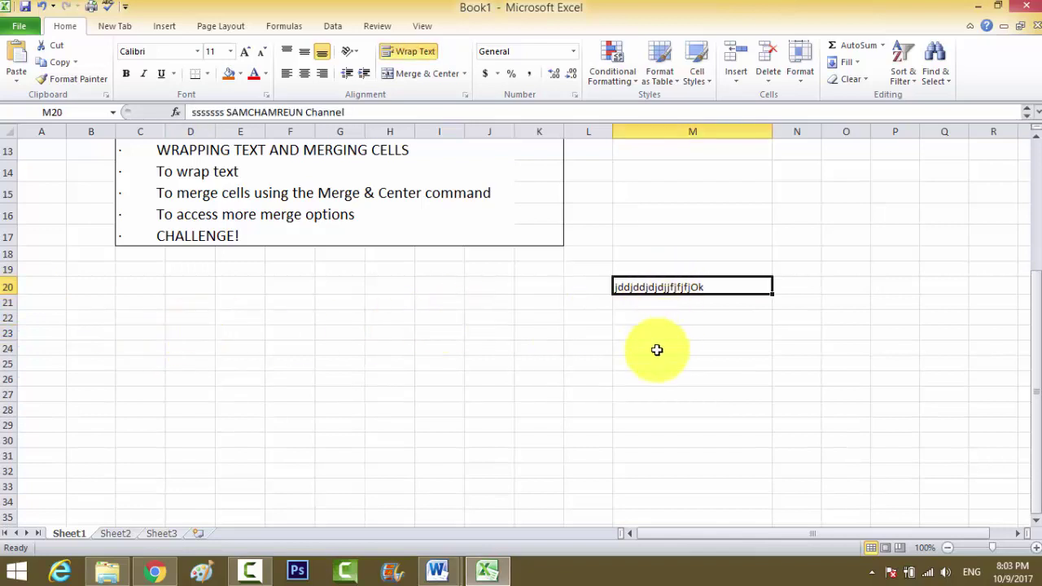
pyautogui.doubleClick(10, 295)
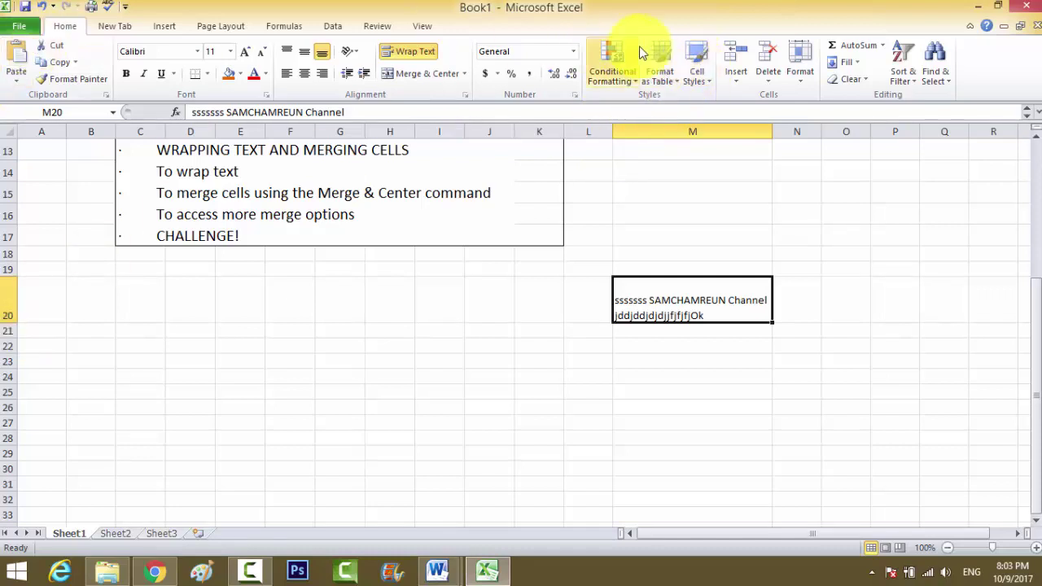
# Step: Set row 20's height to 50 through Format > Row Height
pyautogui.click(705, 84)
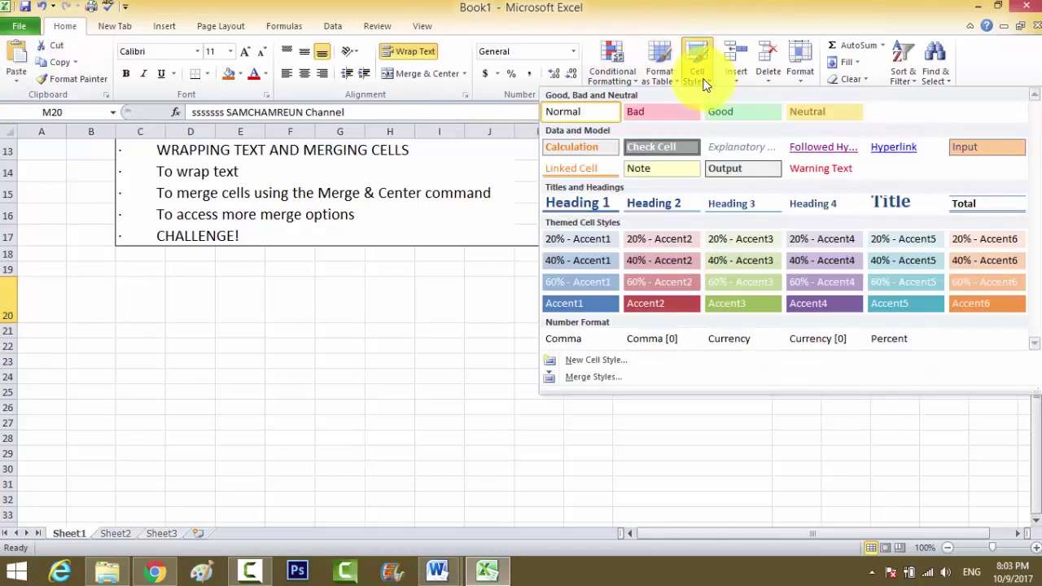
pyautogui.click(855, 79)
pyautogui.click(803, 90)
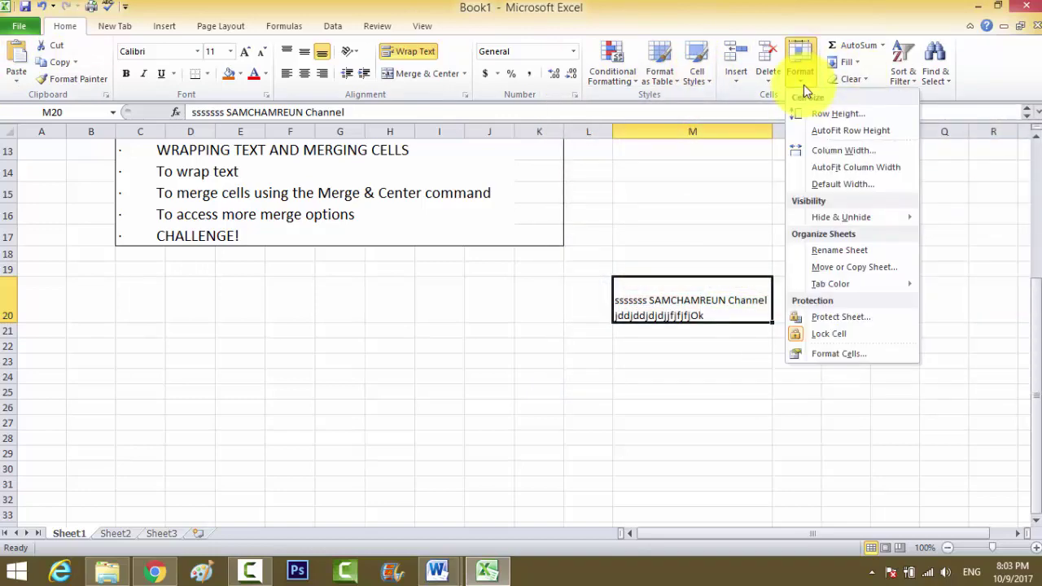
pyautogui.click(830, 116)
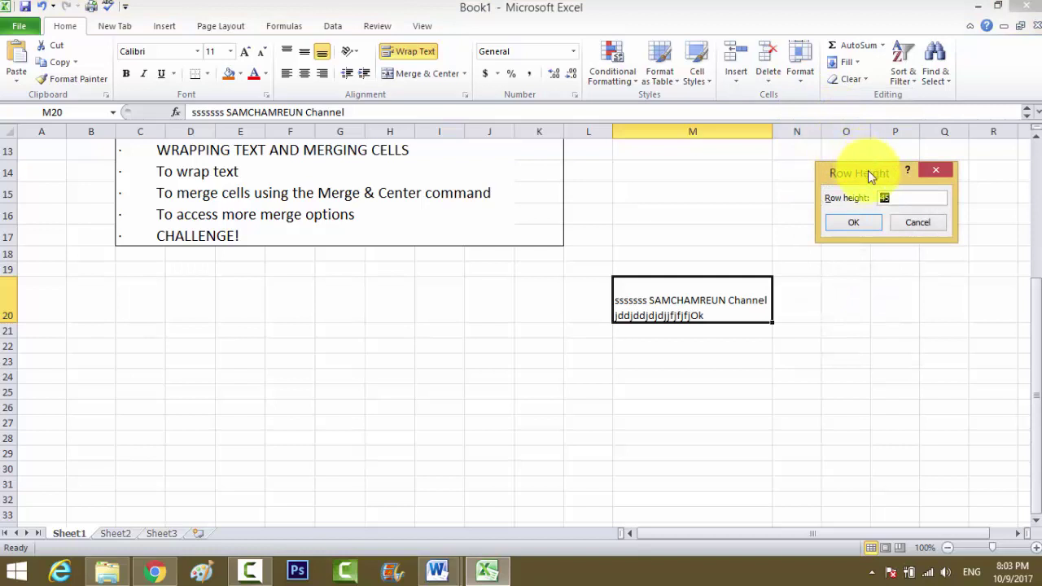
pyautogui.moveTo(828, 171); pyautogui.dragTo(321, 177)
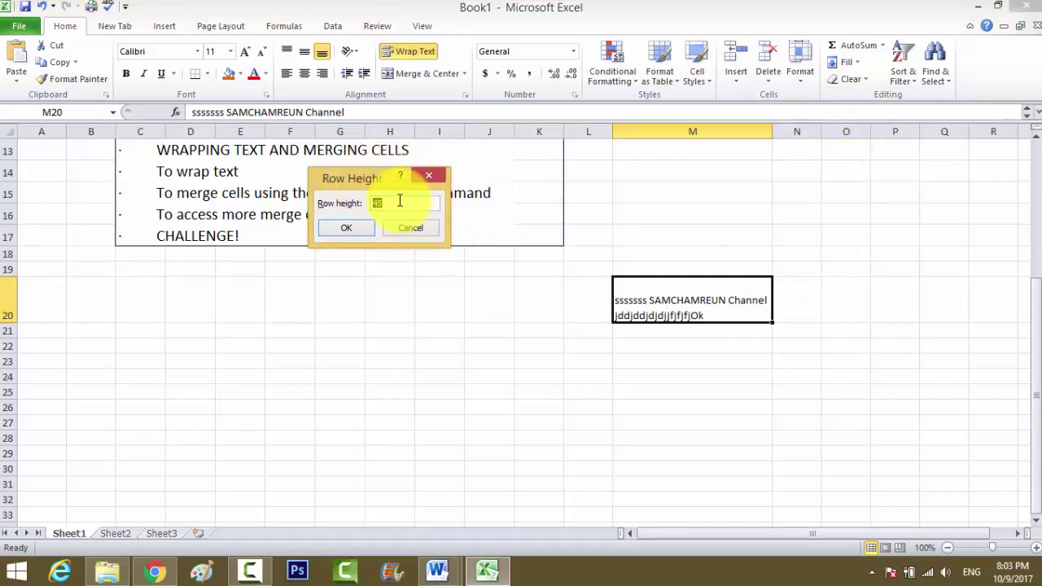
pyautogui.write('50')
pyautogui.press('Return')
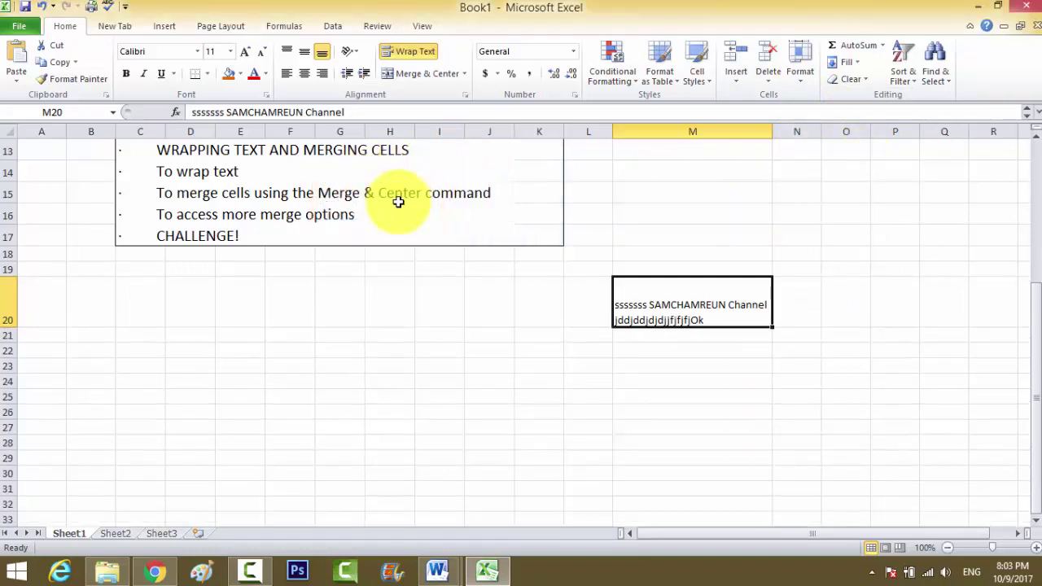
# Step: Close the reopened Format menu unchanged, check cells around M20, and select all of row 20
pyautogui.click(700, 75)
pyautogui.click(803, 75)
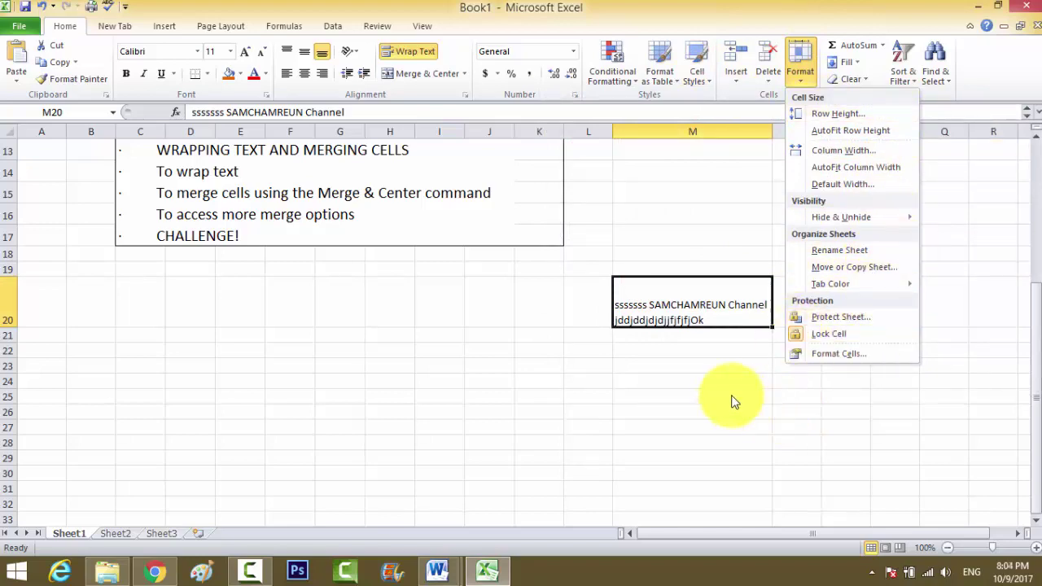
pyautogui.click(678, 317)
pyautogui.click(535, 352)
pyautogui.scroll(4, 563, 350)
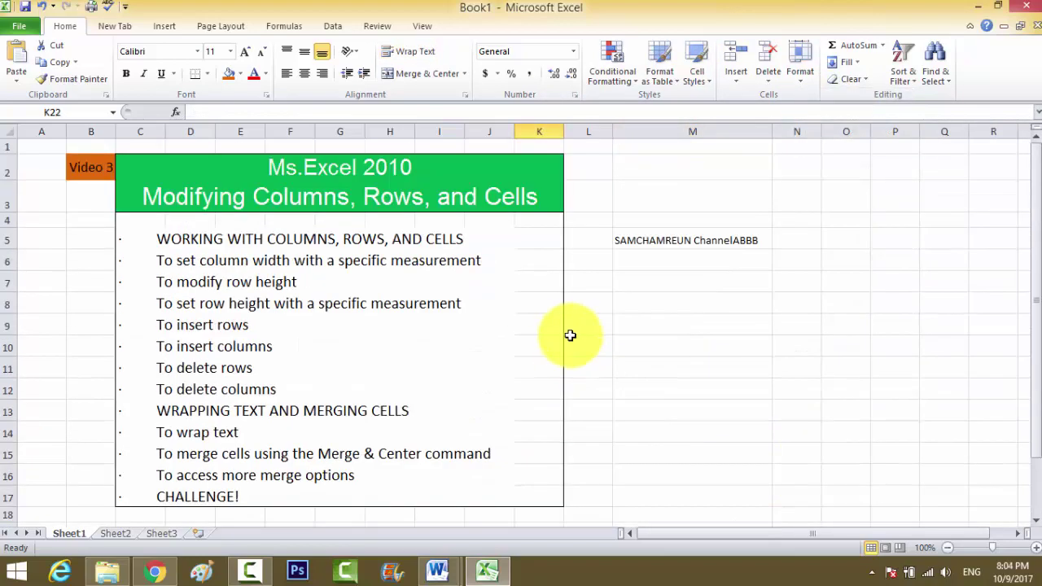
pyautogui.scroll(-4, 577, 353)
pyautogui.click(716, 382)
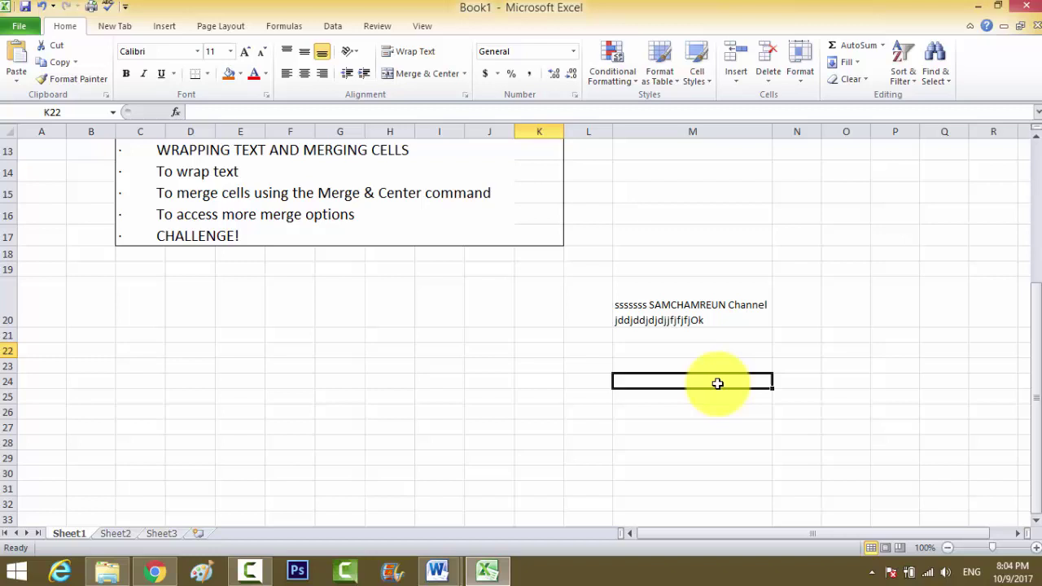
pyautogui.click(480, 317)
pyautogui.click(607, 317)
pyautogui.click(708, 308)
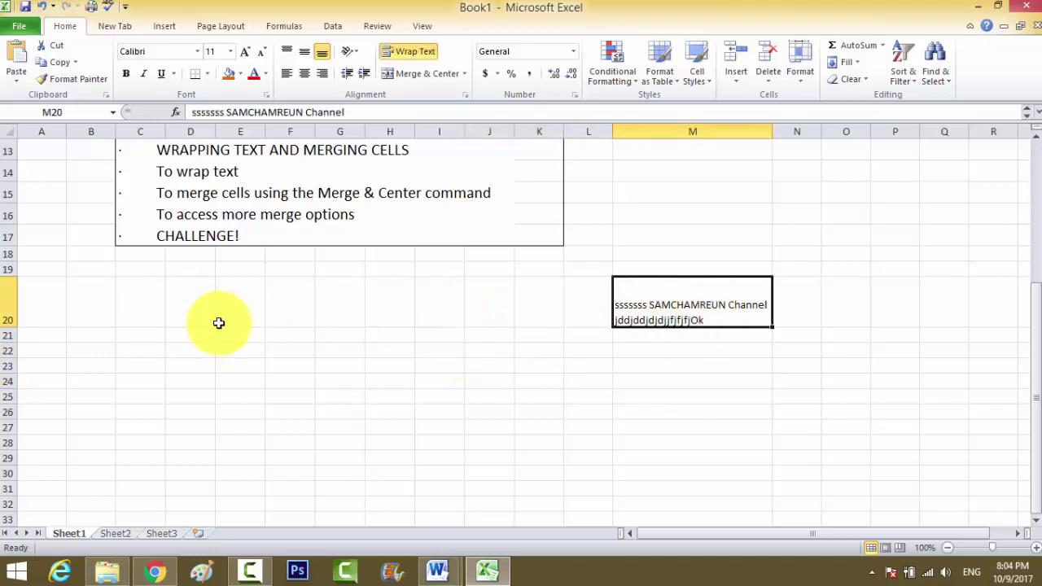
pyautogui.click(7, 309)
# Step: Insert a blank row at row 20 above the wrapped sample text
pyautogui.rightClick(12, 314)
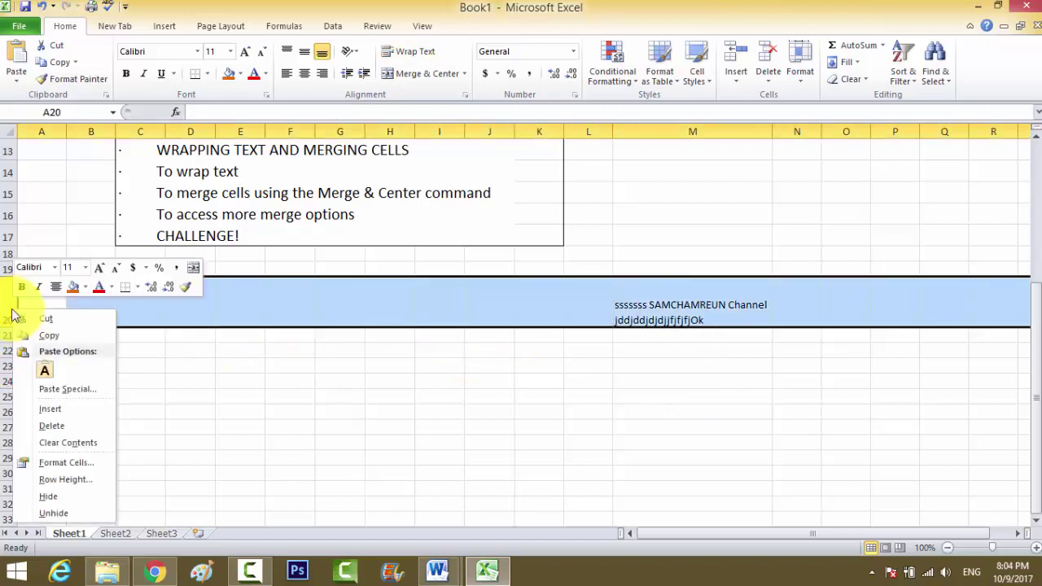
pyautogui.click(265, 343)
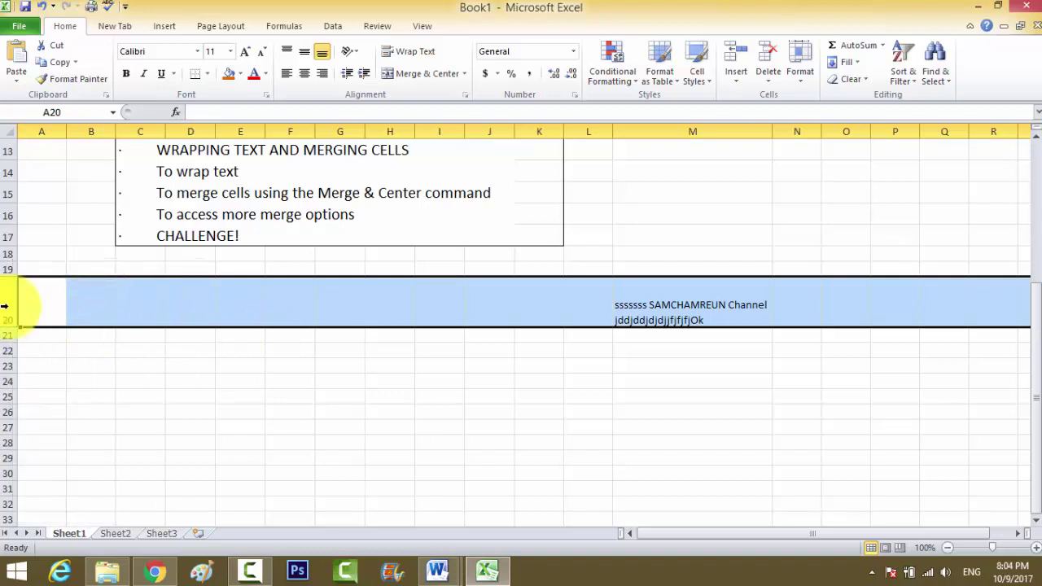
pyautogui.rightClick(10, 313)
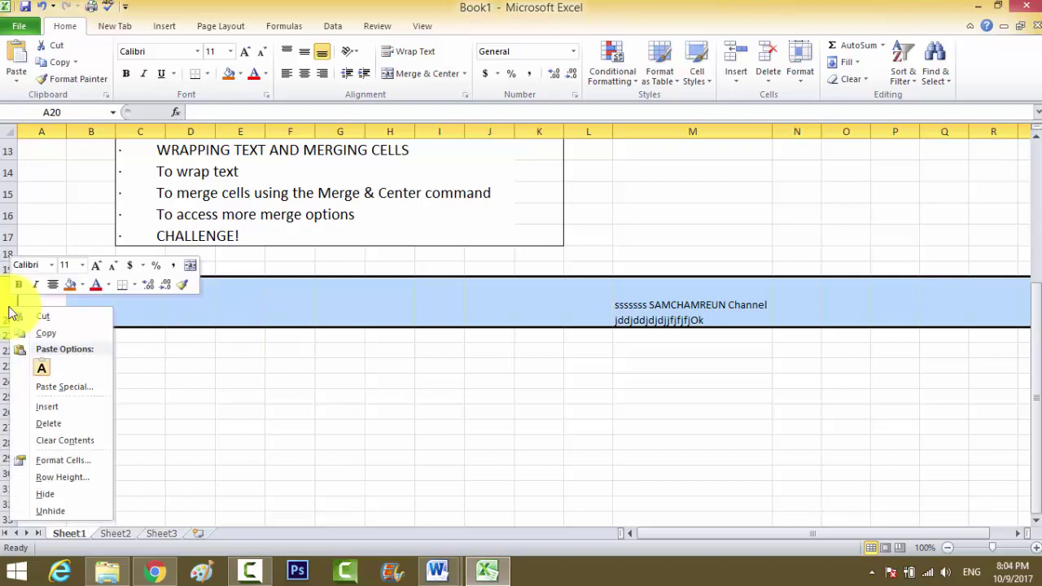
pyautogui.click(56, 406)
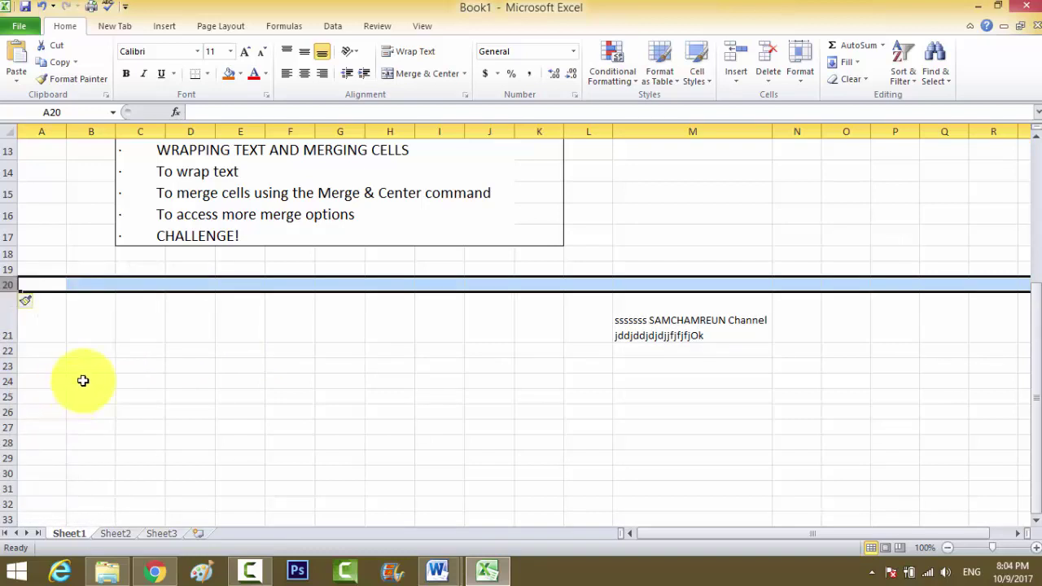
pyautogui.click(118, 366)
# Step: Insert two more blank rows at rows 21 and 22, pushing the text down to M23
pyautogui.click(10, 319)
pyautogui.rightClick(11, 325)
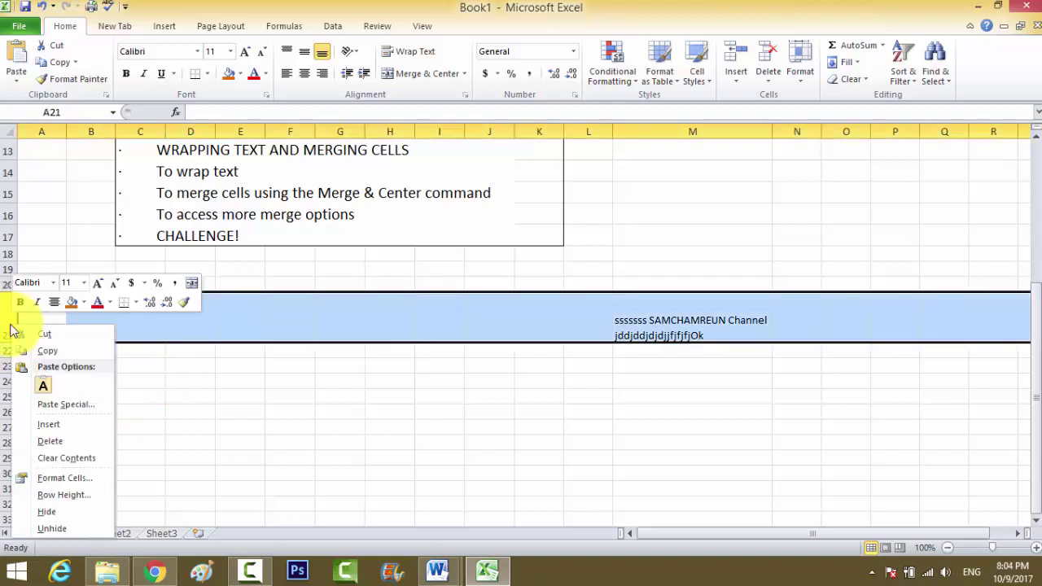
pyautogui.click(36, 427)
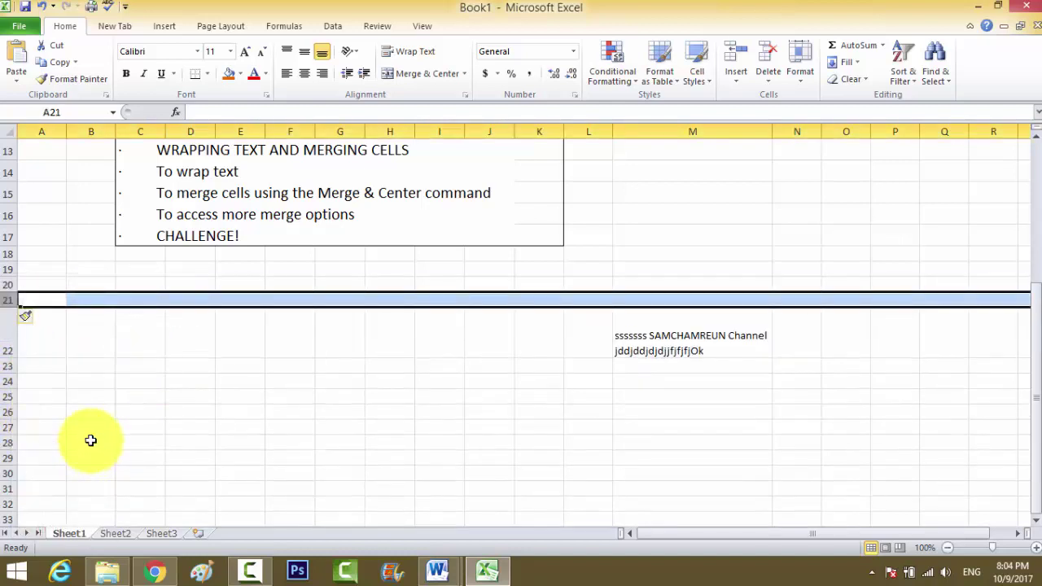
pyautogui.click(84, 321)
pyautogui.click(6, 342)
pyautogui.rightClick(6, 343)
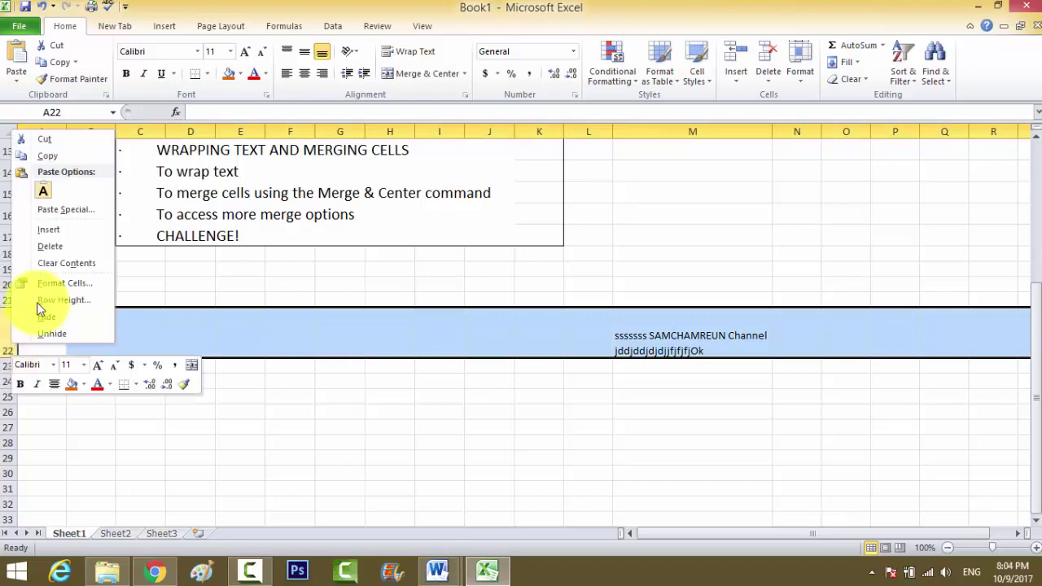
pyautogui.click(65, 233)
pyautogui.click(216, 342)
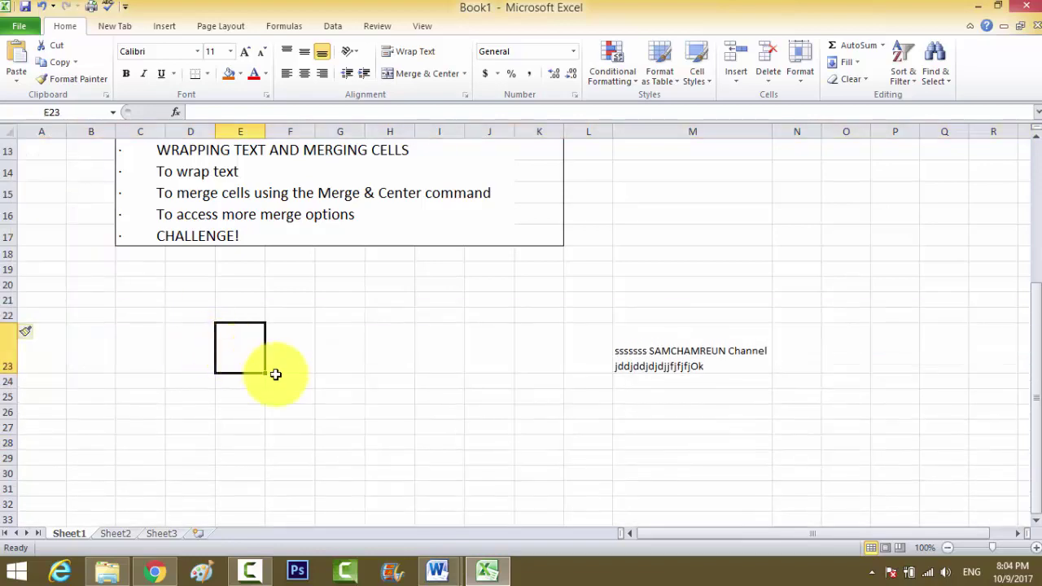
pyautogui.scroll(2, 577, 321)
pyautogui.click(729, 131)
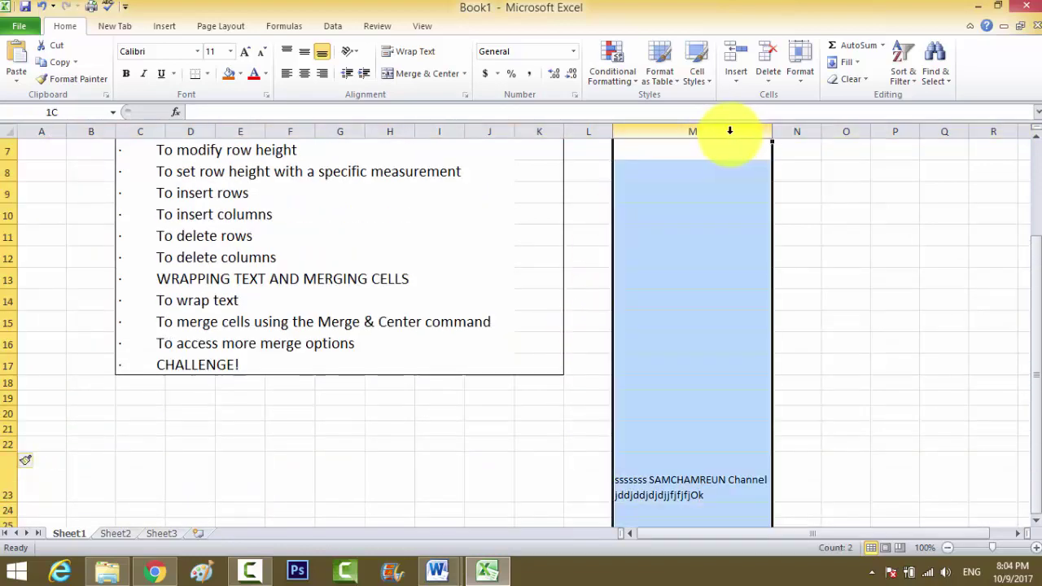
# Step: Insert a blank column at column N
pyautogui.click(798, 131)
pyautogui.rightClick(797, 131)
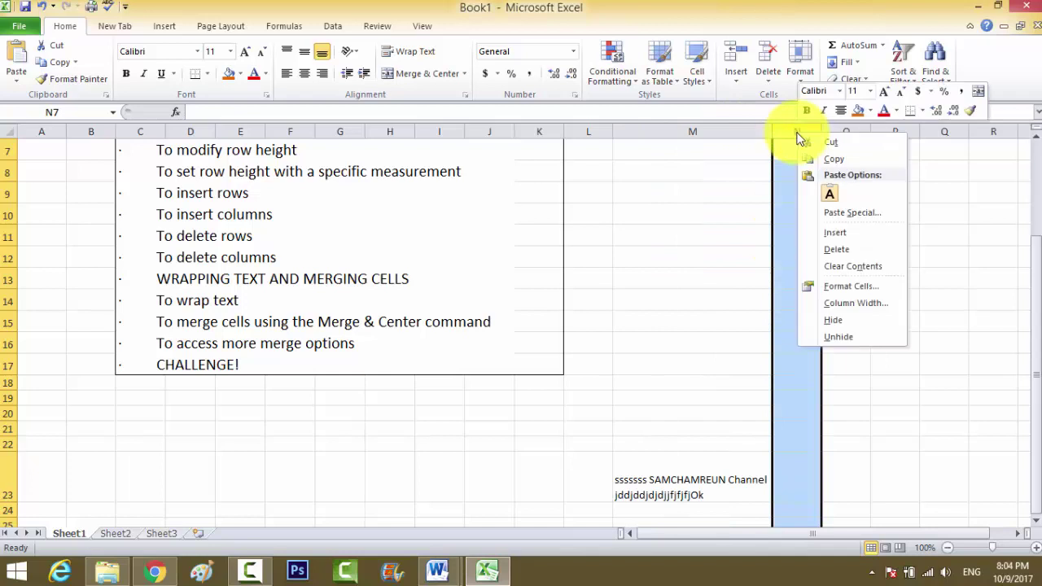
pyautogui.click(846, 233)
pyautogui.rightClick(849, 133)
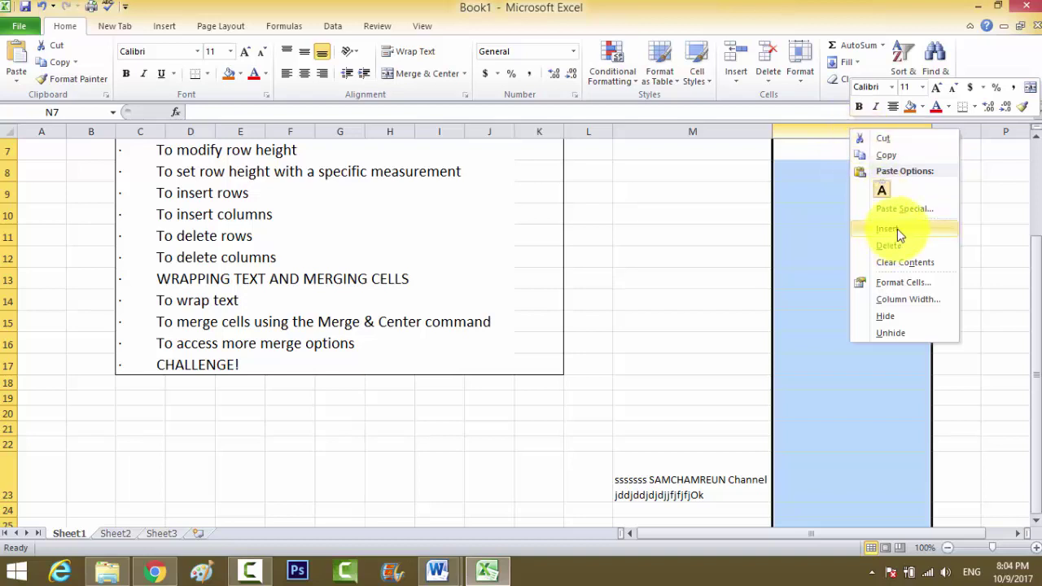
pyautogui.click(902, 200)
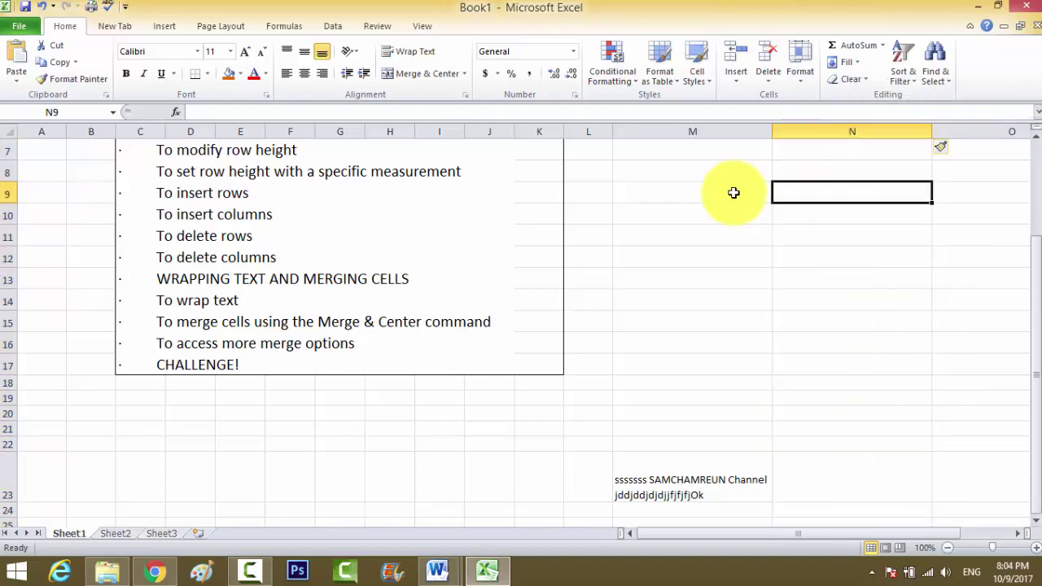
# Step: Select columns M through O and delete them, removing the two-line sample text
pyautogui.moveTo(732, 132); pyautogui.dragTo(974, 133)
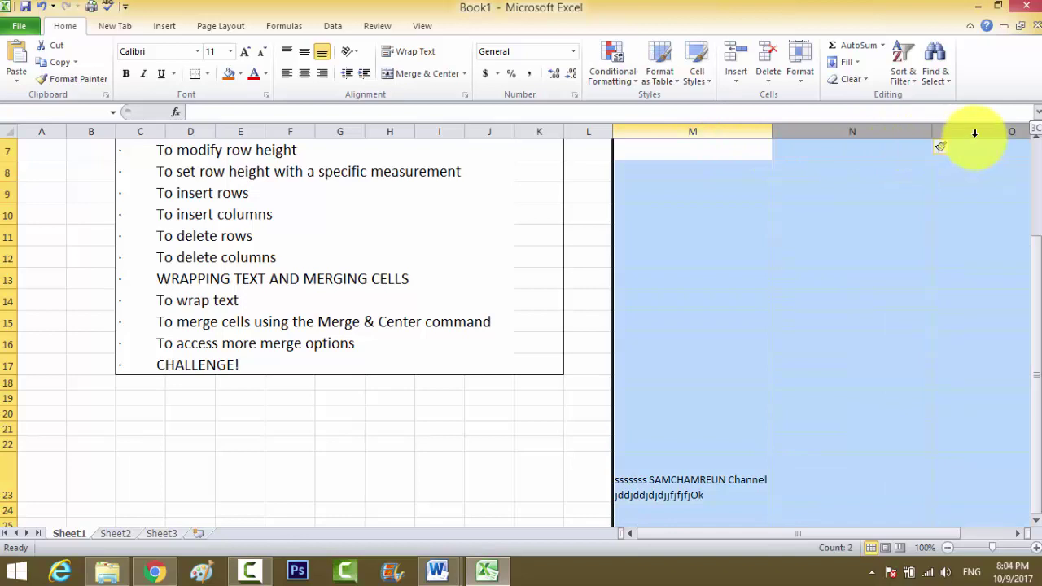
pyautogui.moveTo(682, 536); pyautogui.dragTo(817, 537)
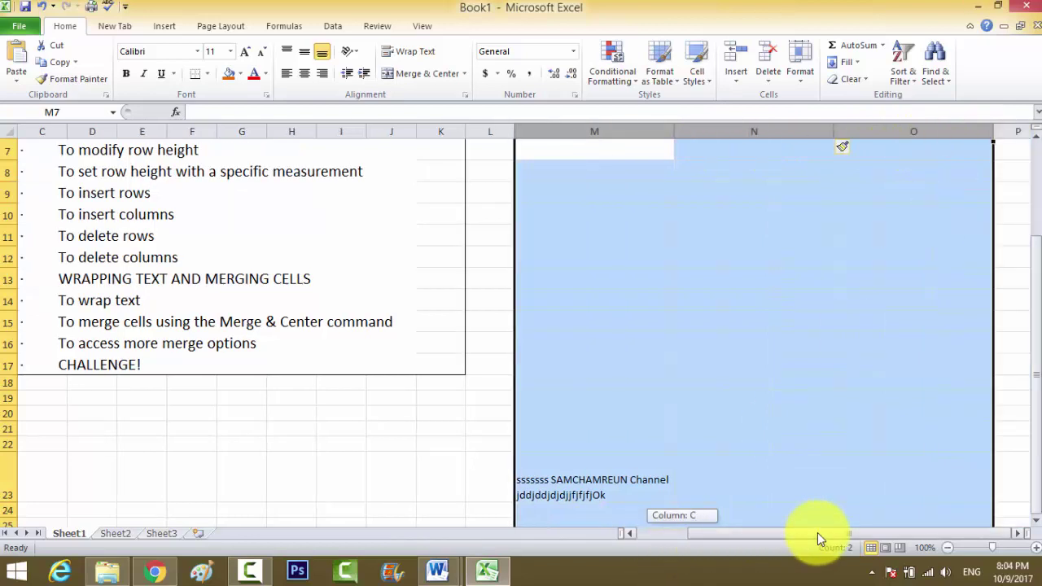
pyautogui.click(791, 330)
pyautogui.moveTo(599, 131); pyautogui.dragTo(925, 138)
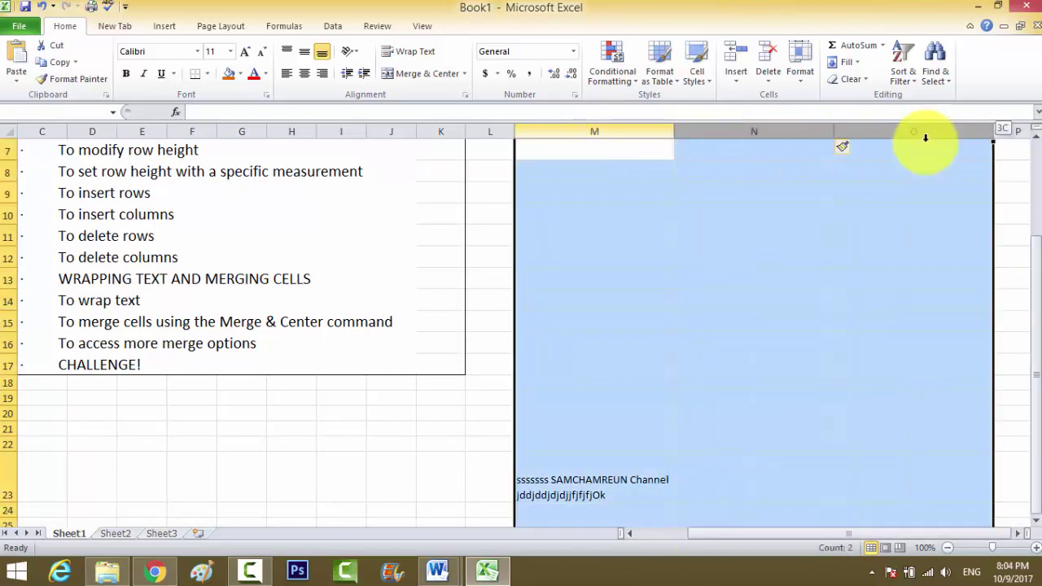
pyautogui.moveTo(618, 130); pyautogui.dragTo(895, 124)
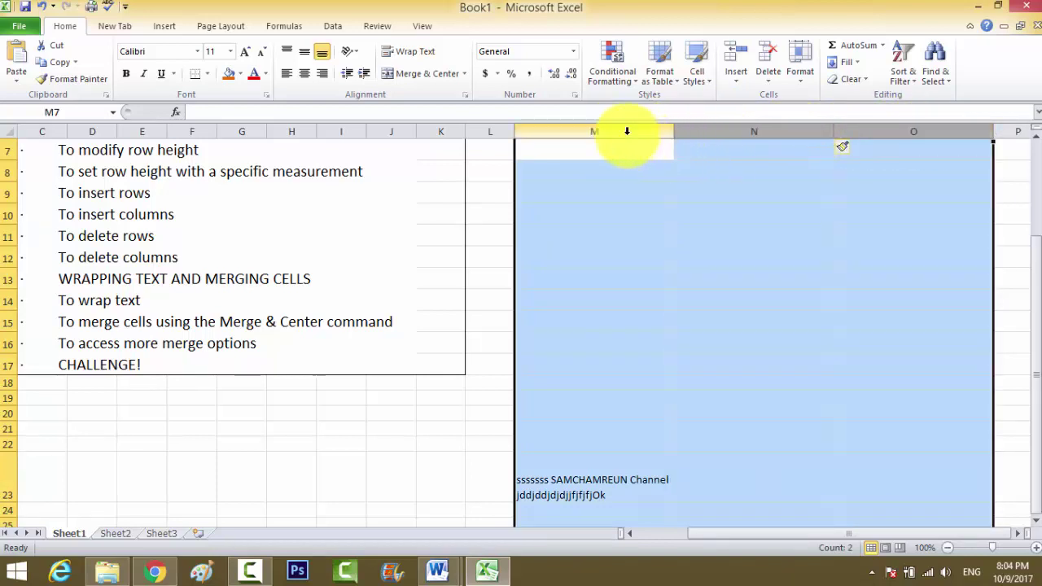
pyautogui.moveTo(624, 128); pyautogui.dragTo(877, 129)
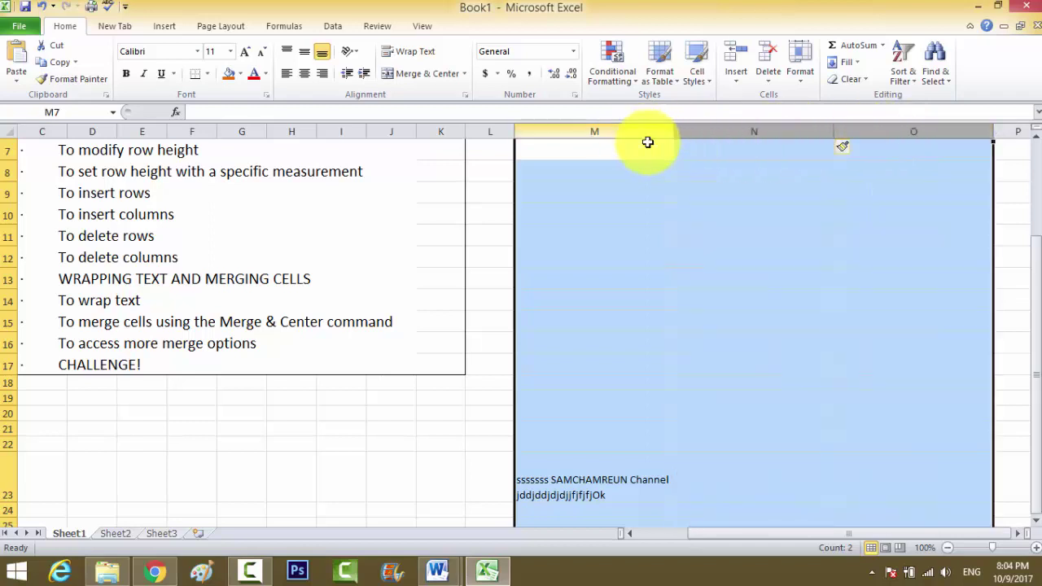
pyautogui.click(643, 219)
pyautogui.click(610, 128)
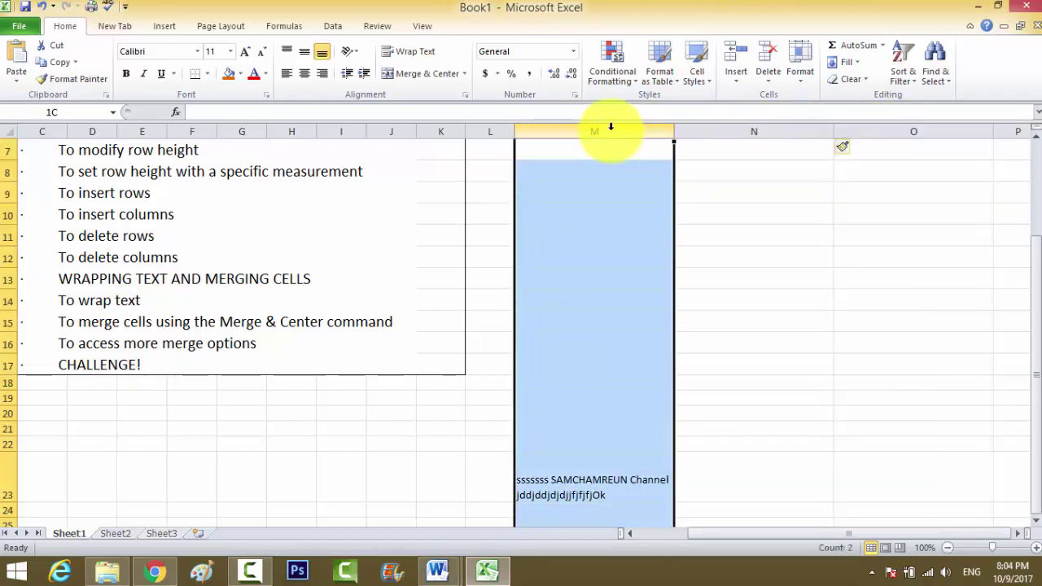
pyautogui.moveTo(612, 128); pyautogui.dragTo(925, 128)
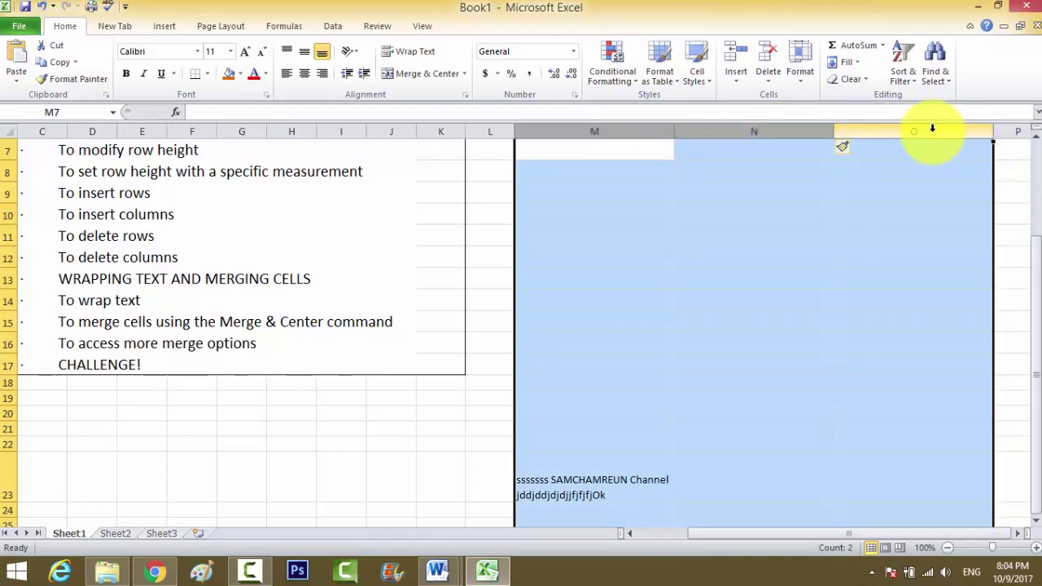
pyautogui.rightClick(932, 129)
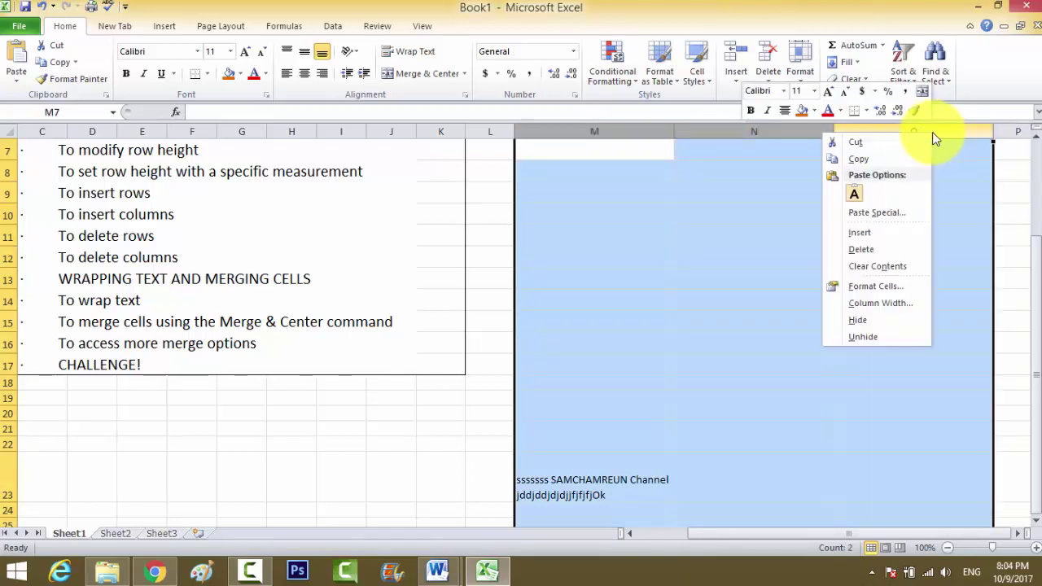
pyautogui.click(866, 251)
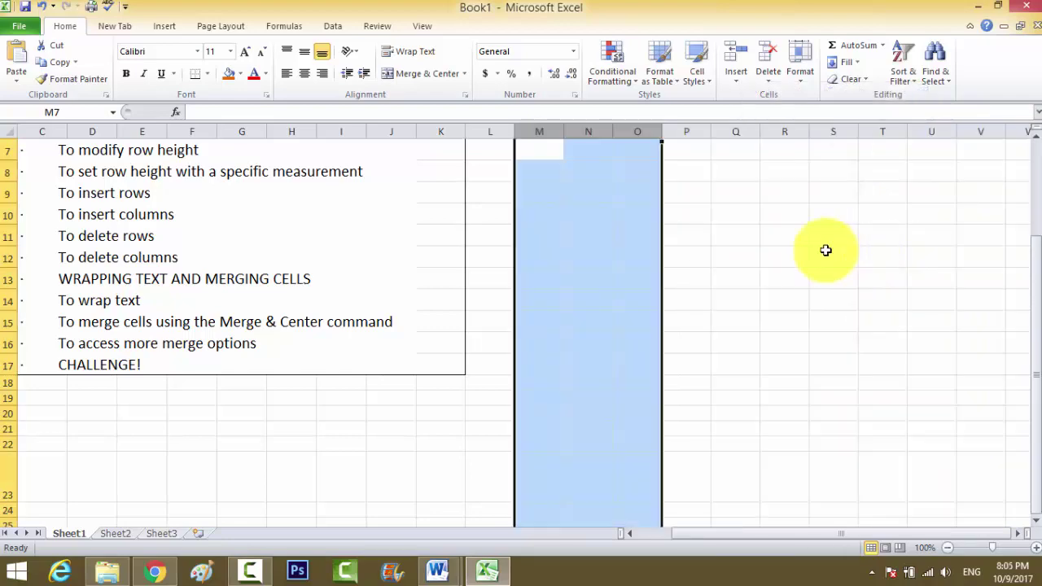
pyautogui.click(735, 257)
# Step: Scroll down and select the tall empty row 23 below the lesson list
pyautogui.click(628, 297)
pyautogui.scroll(-2, 559, 330)
pyautogui.scroll(-2, 456, 346)
pyautogui.click(192, 319)
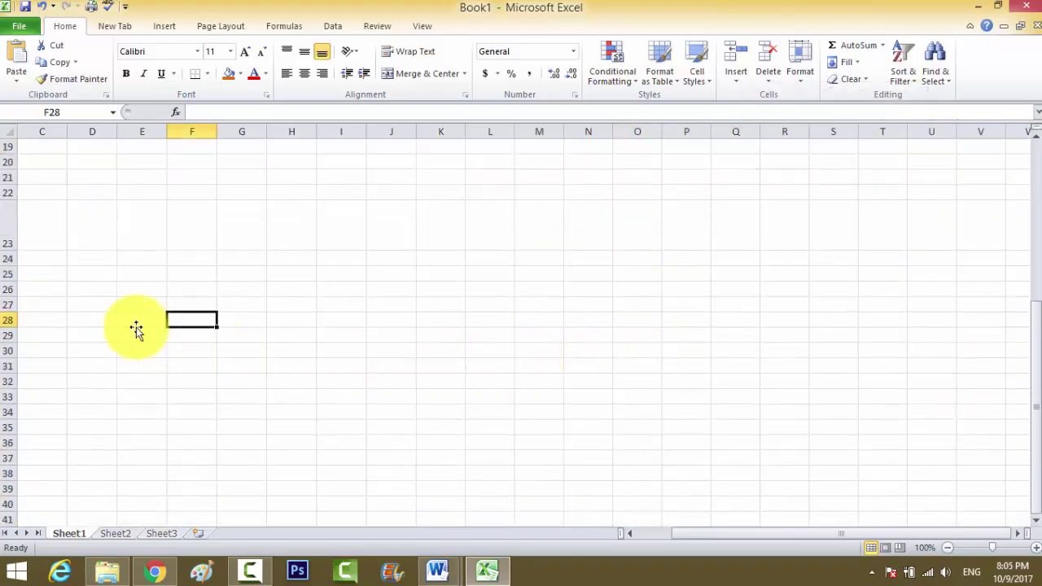
pyautogui.click(47, 236)
pyautogui.scroll(2, 57, 257)
pyautogui.scroll(-2, 57, 257)
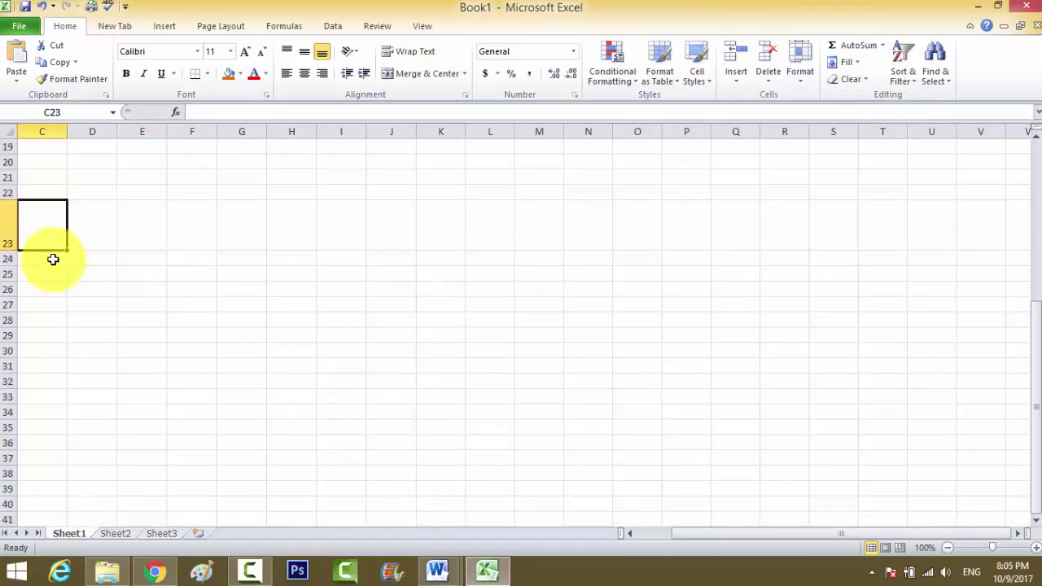
pyautogui.click(10, 236)
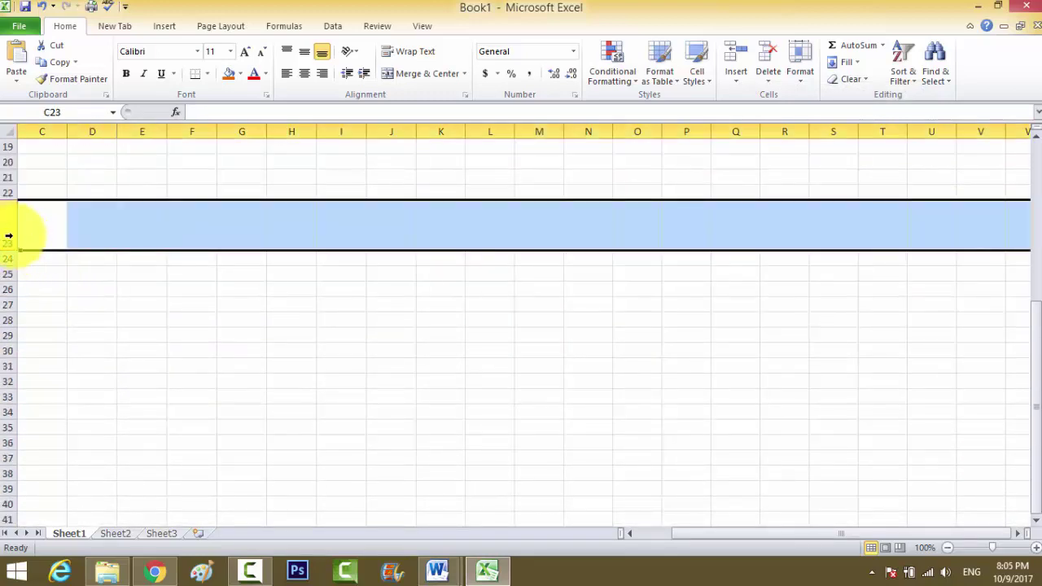
# Step: Delete row 23 so the rows beneath the lesson outline are standard height
pyautogui.click(49, 285)
pyautogui.click(5, 227)
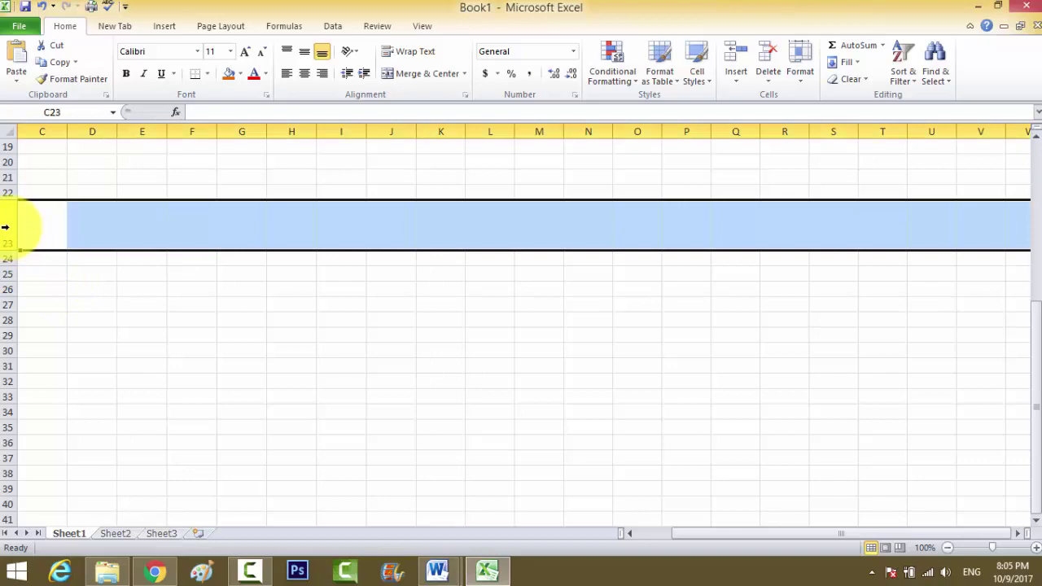
pyautogui.rightClick(5, 227)
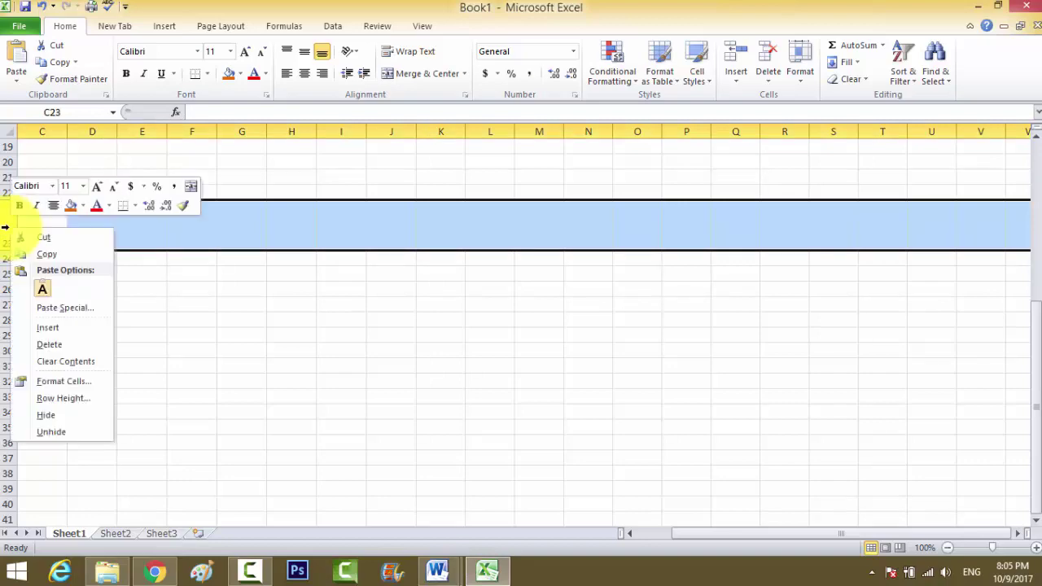
pyautogui.click(49, 344)
pyautogui.click(134, 315)
pyautogui.scroll(2, 274, 269)
pyautogui.scroll(4, 304, 260)
pyautogui.scroll(-1, 328, 265)
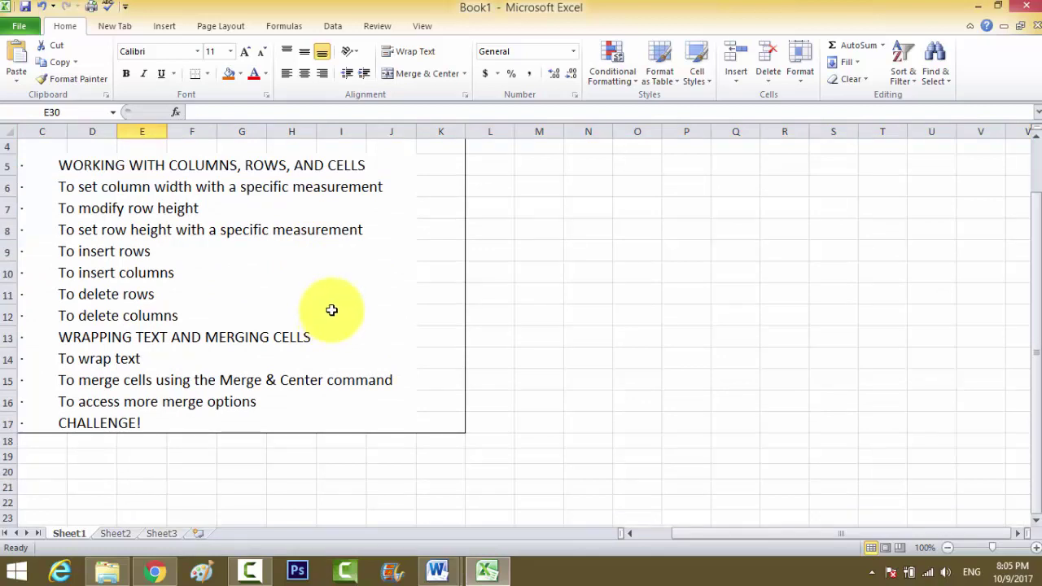
# Step: Scroll up and select empty cells in row 3 to the right of the green banner
pyautogui.click(712, 310)
pyautogui.scroll(1, 706, 309)
pyautogui.click(706, 306)
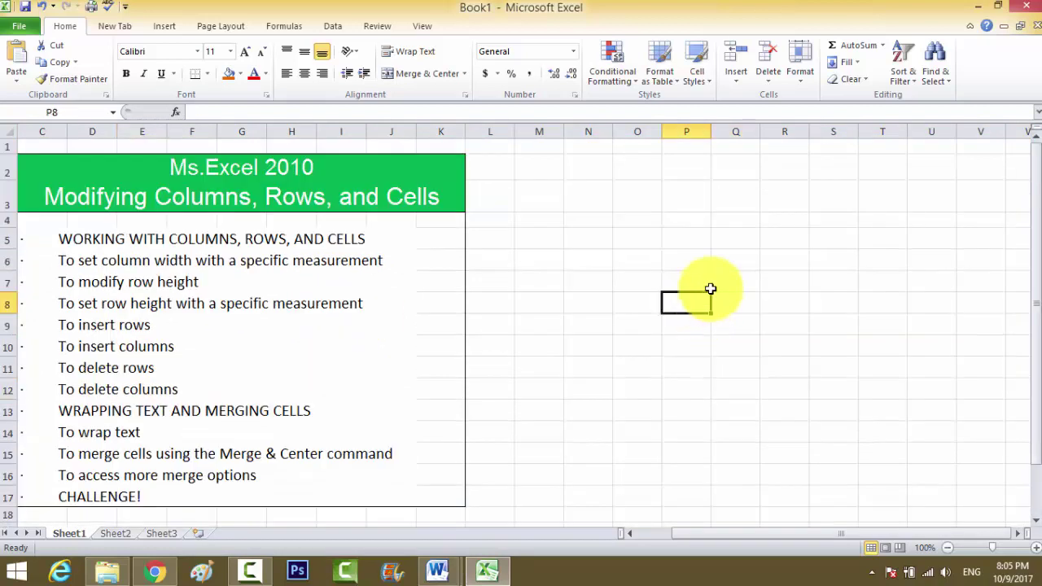
pyautogui.click(583, 260)
pyautogui.click(773, 196)
pyautogui.click(653, 195)
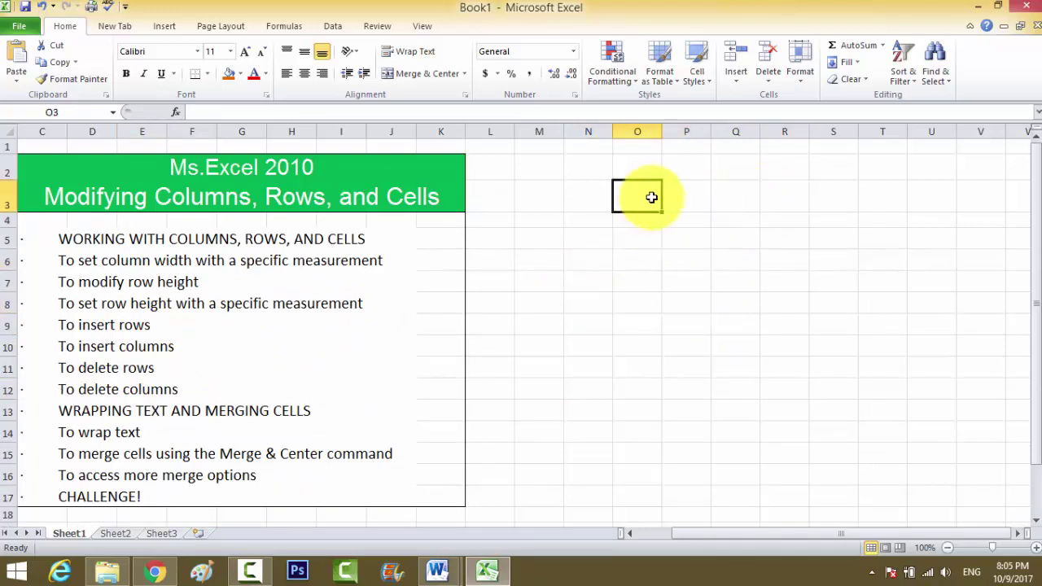
pyautogui.moveTo(724, 196); pyautogui.dragTo(816, 198)
pyautogui.click(784, 238)
pyautogui.moveTo(609, 200); pyautogui.dragTo(783, 201)
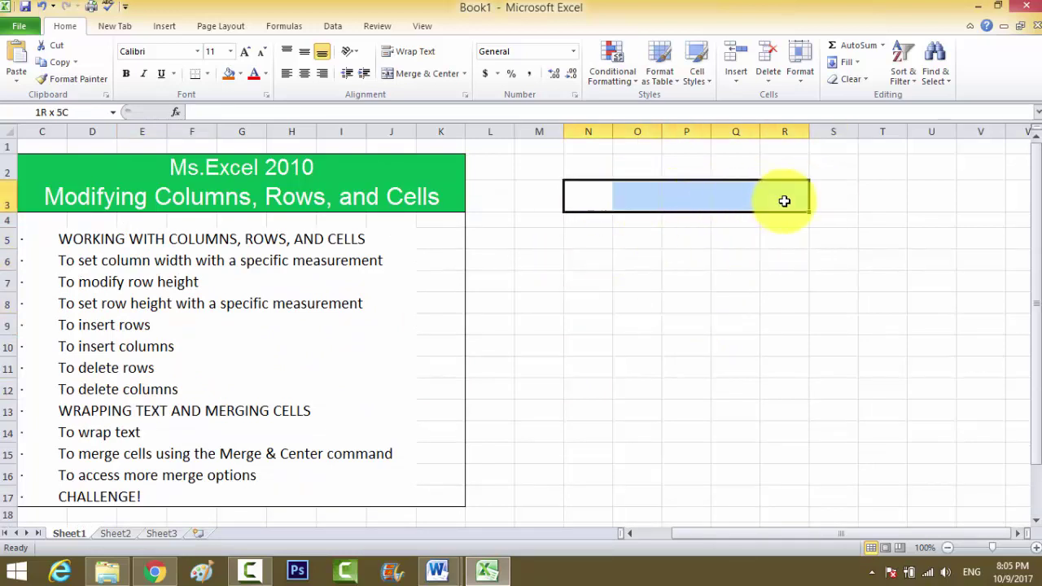
pyautogui.click(784, 259)
# Step: Type 'Ms Excel 2010' into cell O3
pyautogui.click(633, 203)
pyautogui.press('Right')
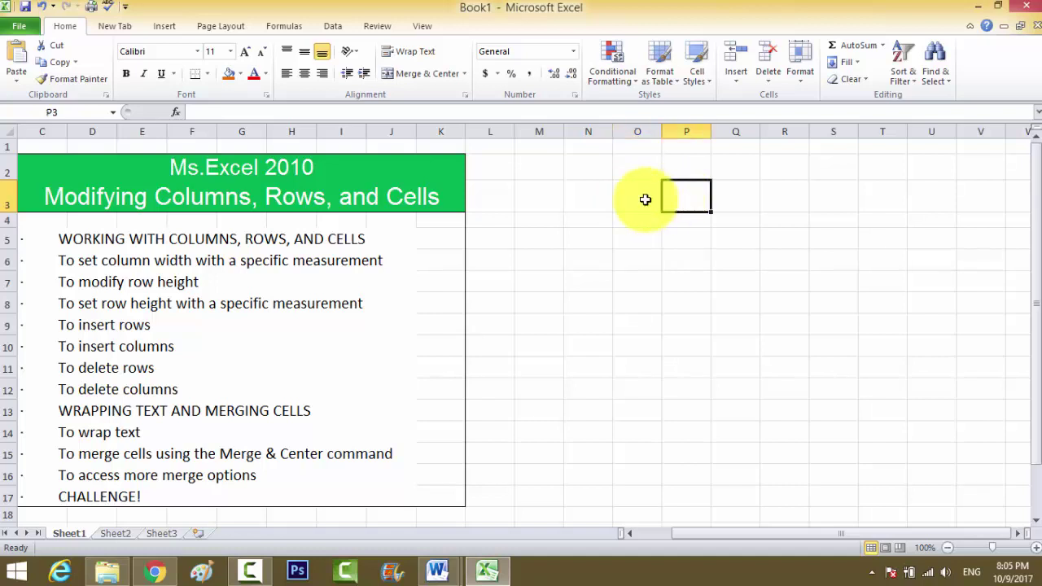
pyautogui.click(644, 199)
pyautogui.write('Ms Excel 2010')
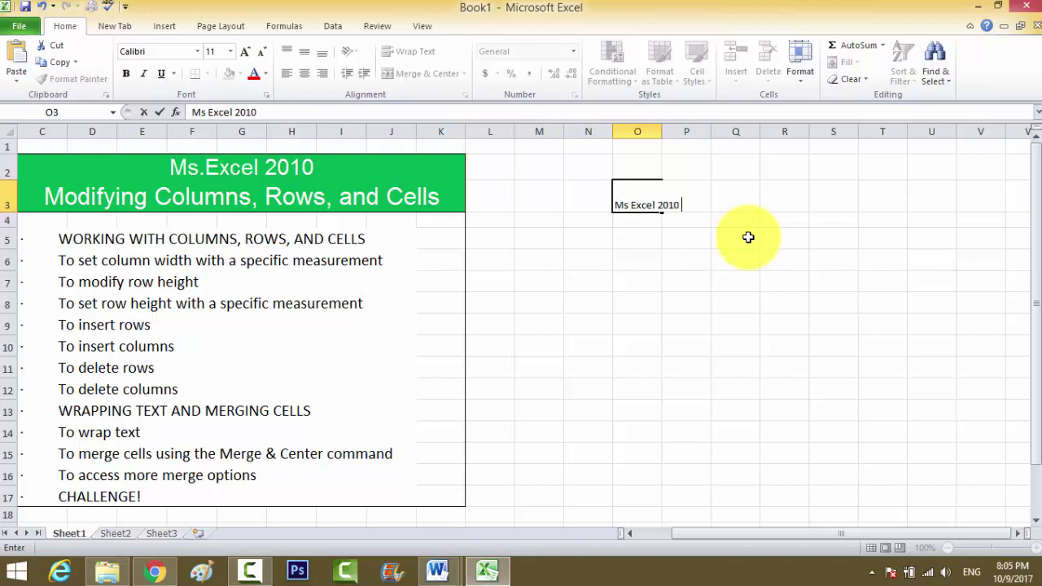
# Step: Commit 'Ms Excel 2010' in O3 and select cells O3:P3
pyautogui.press('Return')
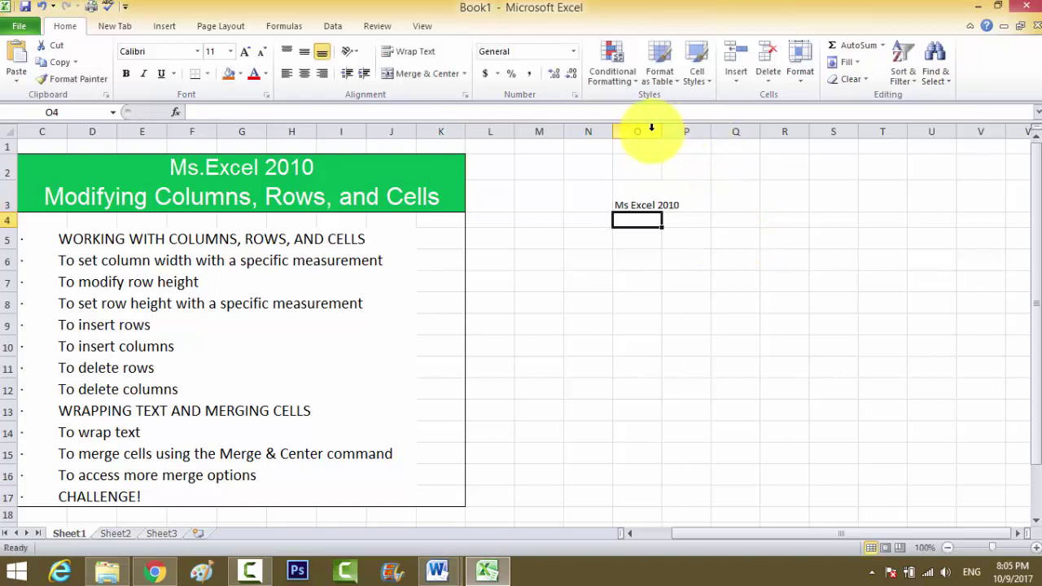
pyautogui.moveTo(651, 127); pyautogui.dragTo(679, 123)
pyautogui.click(693, 260)
pyautogui.click(651, 199)
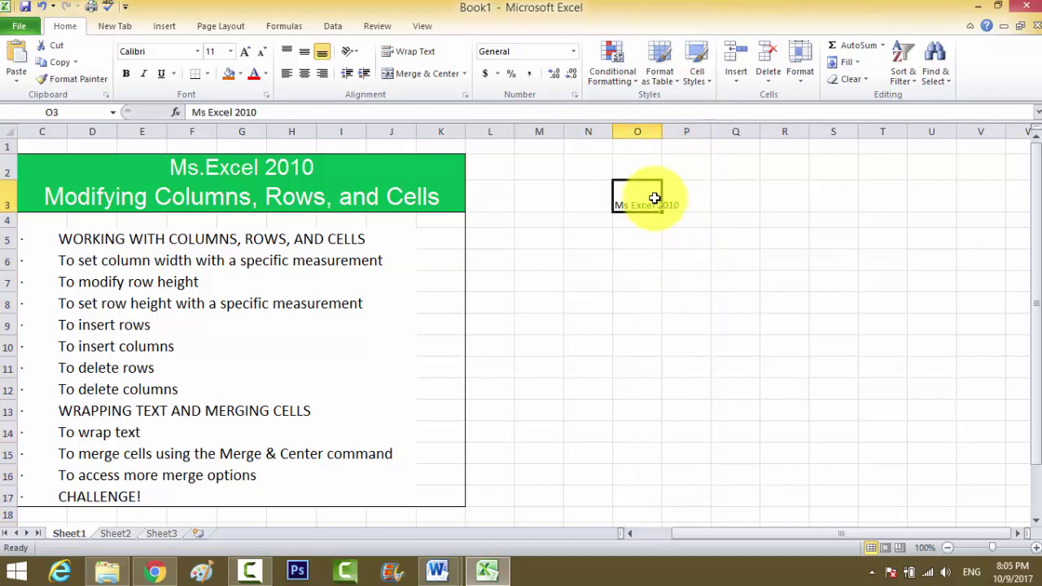
pyautogui.moveTo(637, 200); pyautogui.dragTo(686, 200)
pyautogui.click(646, 202)
pyautogui.click(690, 223)
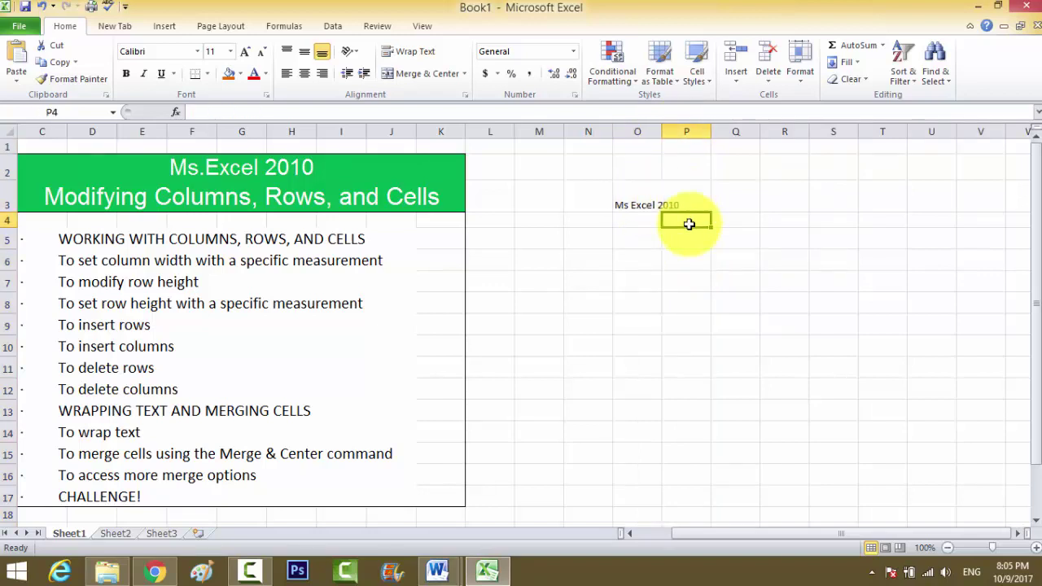
pyautogui.moveTo(623, 198)
pyautogui.mouseDown()
pyautogui.moveTo(684, 196)
pyautogui.moveTo(679, 187)
pyautogui.mouseUp()
pyautogui.click(688, 233)
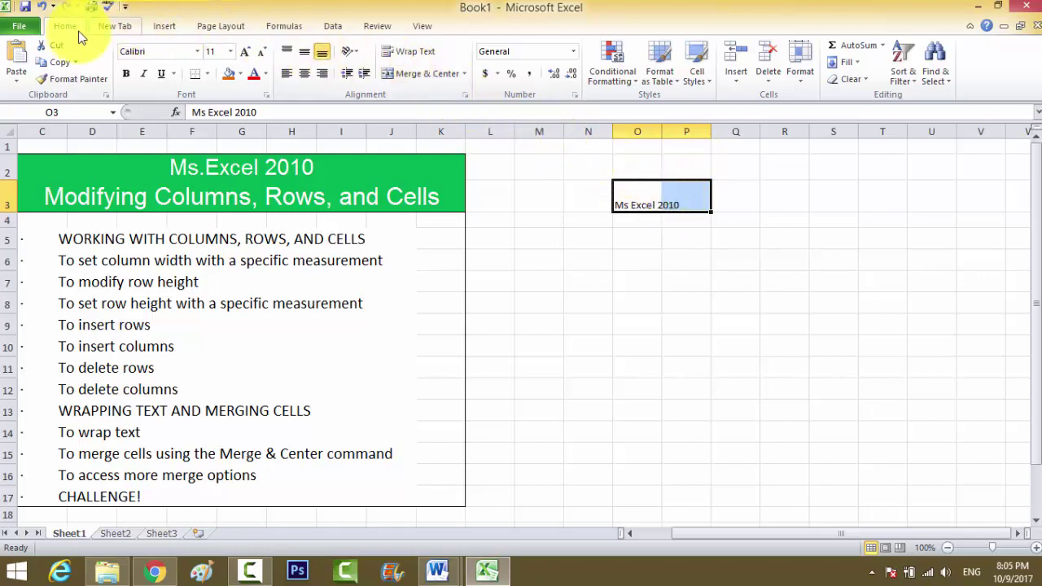
# Step: Merge and centre cells O3:P3 so 'Ms Excel 2010' spans both
pyautogui.click(465, 75)
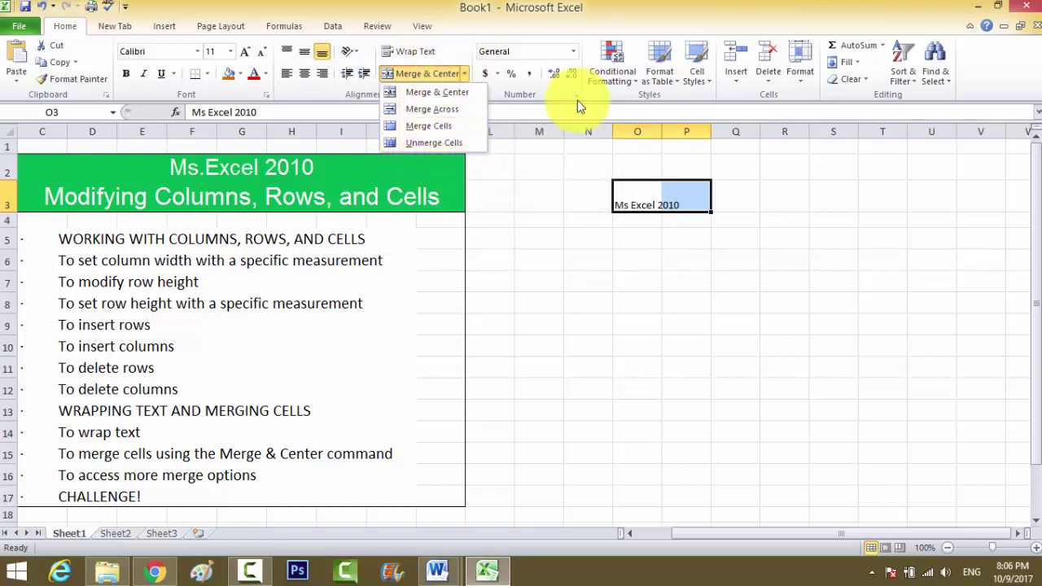
pyautogui.click(657, 204)
pyautogui.click(691, 197)
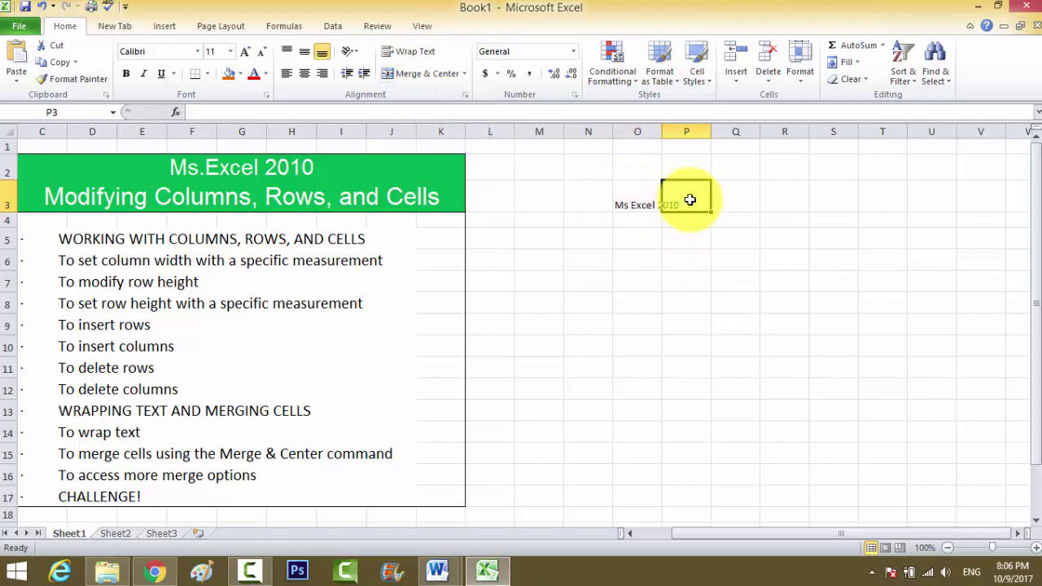
pyautogui.moveTo(643, 204)
pyautogui.mouseDown()
pyautogui.moveTo(686, 204)
pyautogui.moveTo(659, 196)
pyautogui.mouseUp()
pyautogui.click(642, 198)
pyautogui.click(677, 215)
pyautogui.click(649, 198)
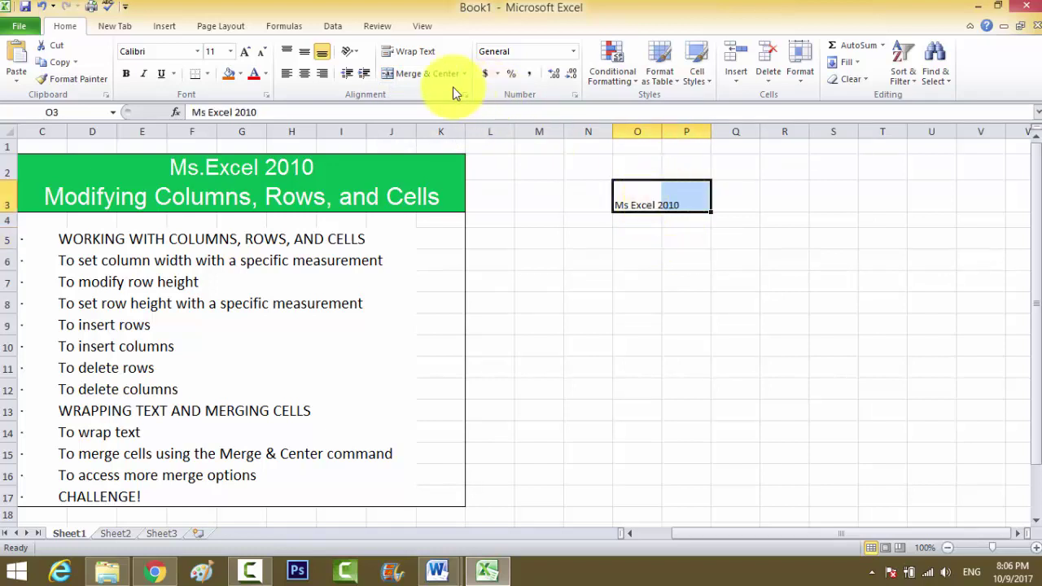
pyautogui.click(406, 72)
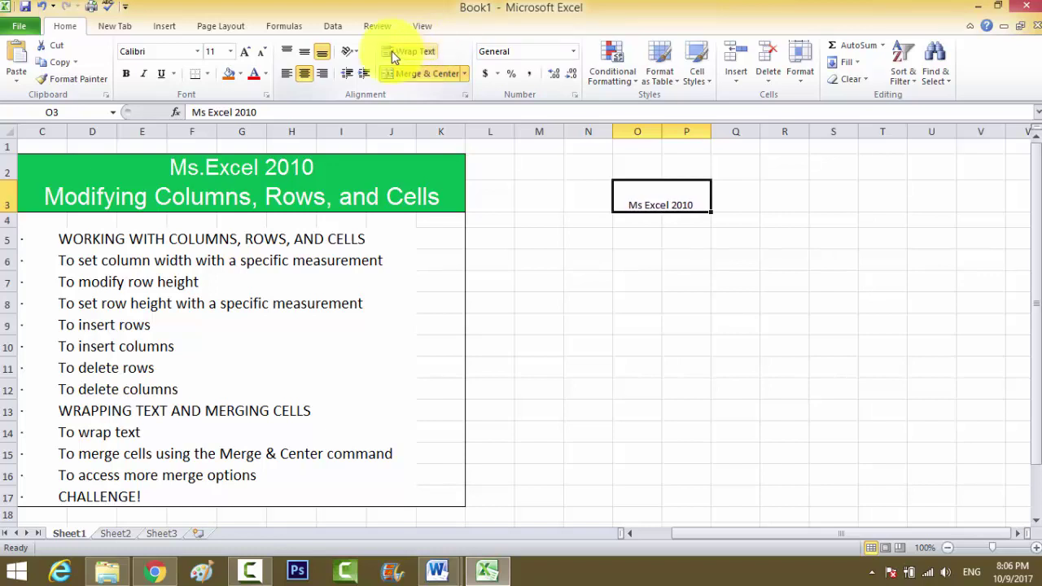
# Step: Middle-align the merged 'Ms Excel 2010' heading vertically in its row
pyautogui.click(304, 54)
pyautogui.click(664, 236)
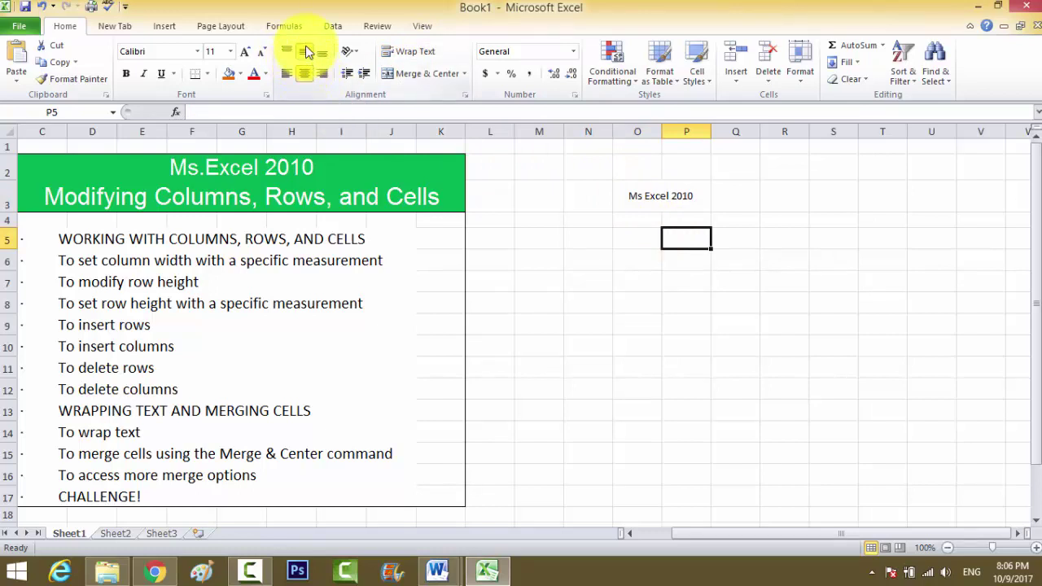
pyautogui.click(646, 200)
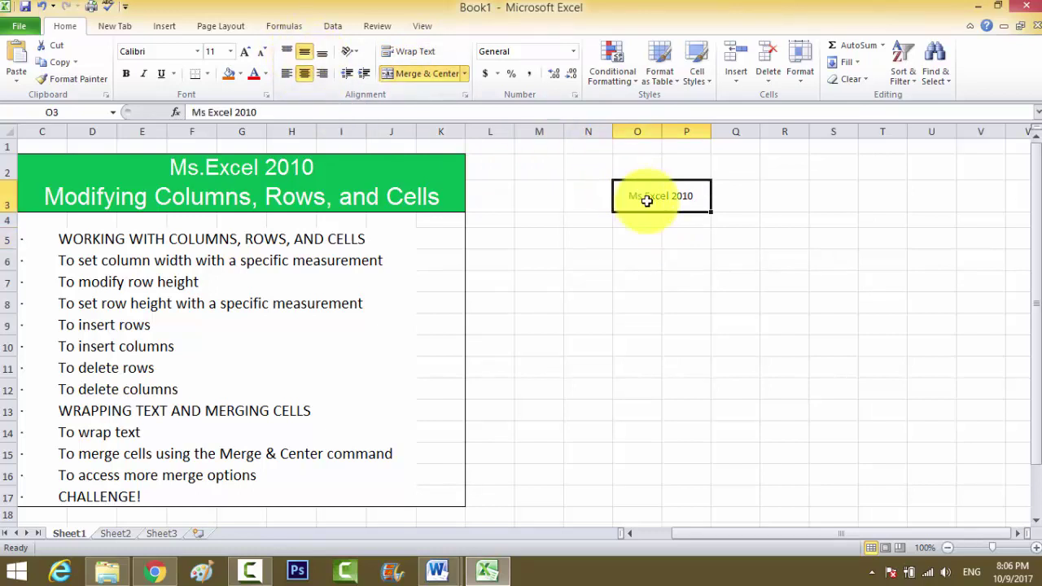
pyautogui.click(703, 219)
pyautogui.click(677, 197)
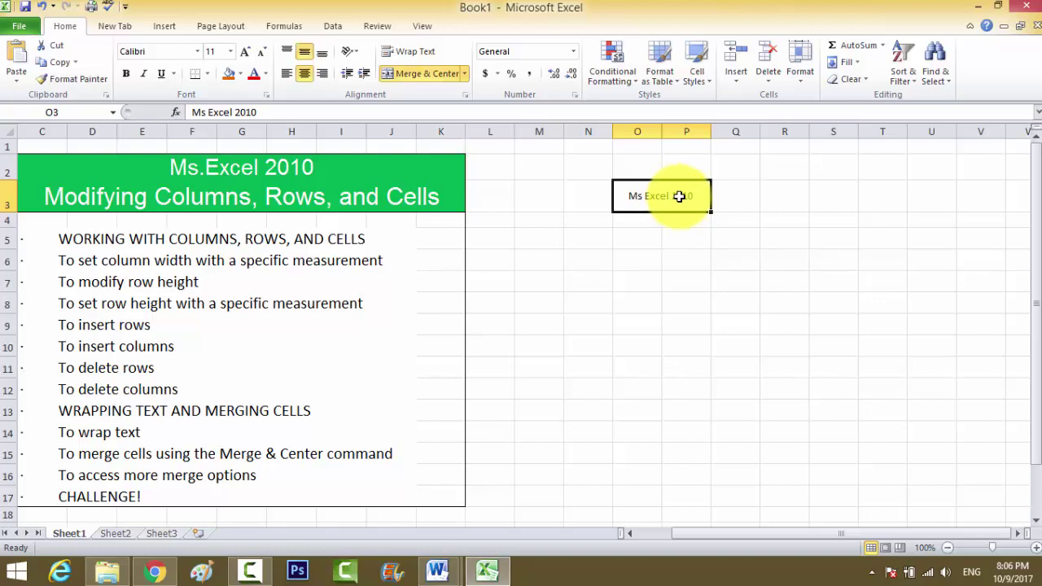
pyautogui.click(688, 237)
pyautogui.click(704, 205)
pyautogui.click(740, 198)
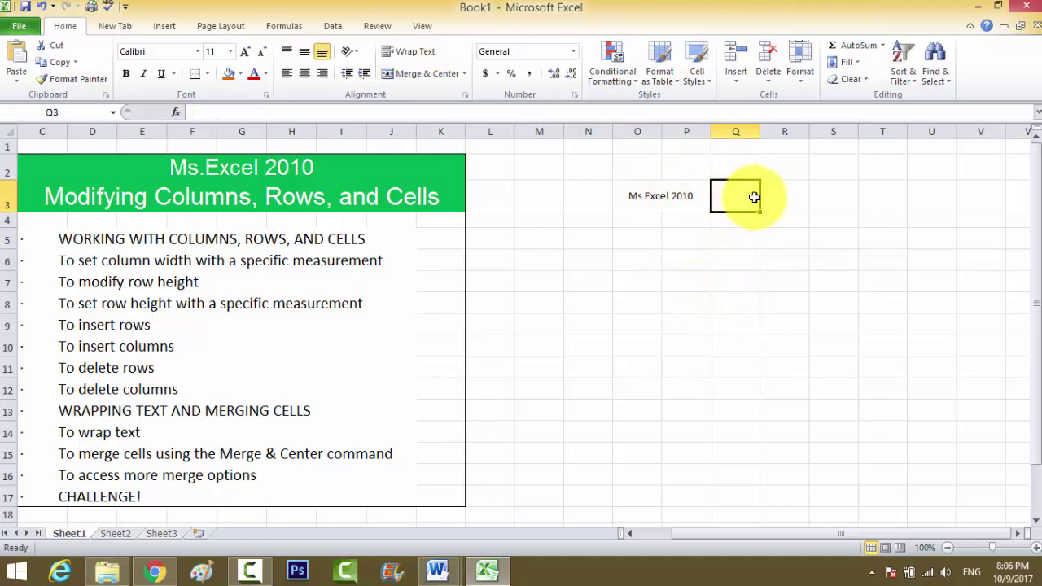
# Step: Enter 'Modifying Columns, Rows and Cells' in cell N4 beneath the first heading
pyautogui.moveTo(781, 198); pyautogui.dragTo(817, 198)
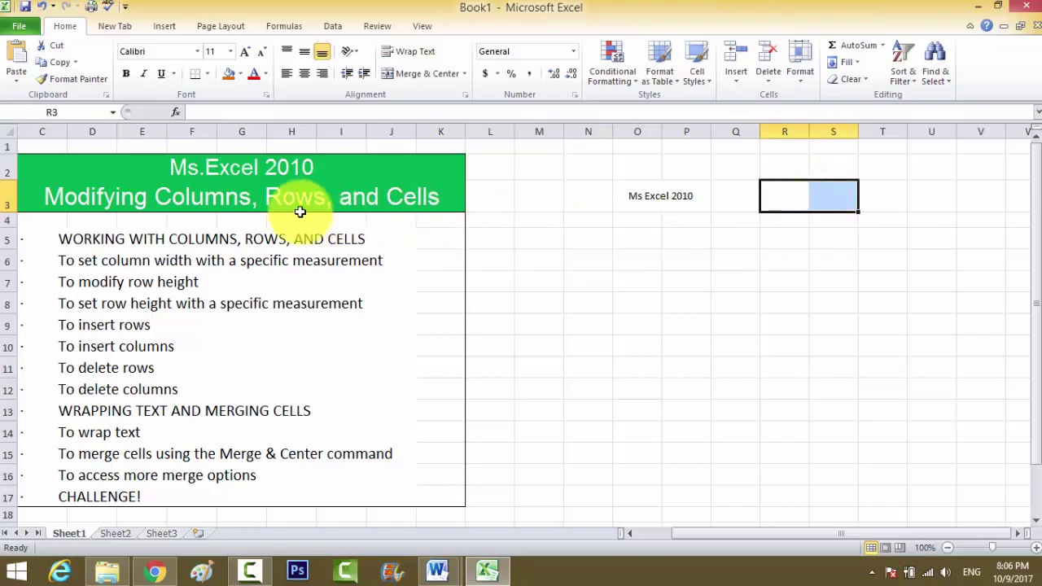
pyautogui.click(791, 203)
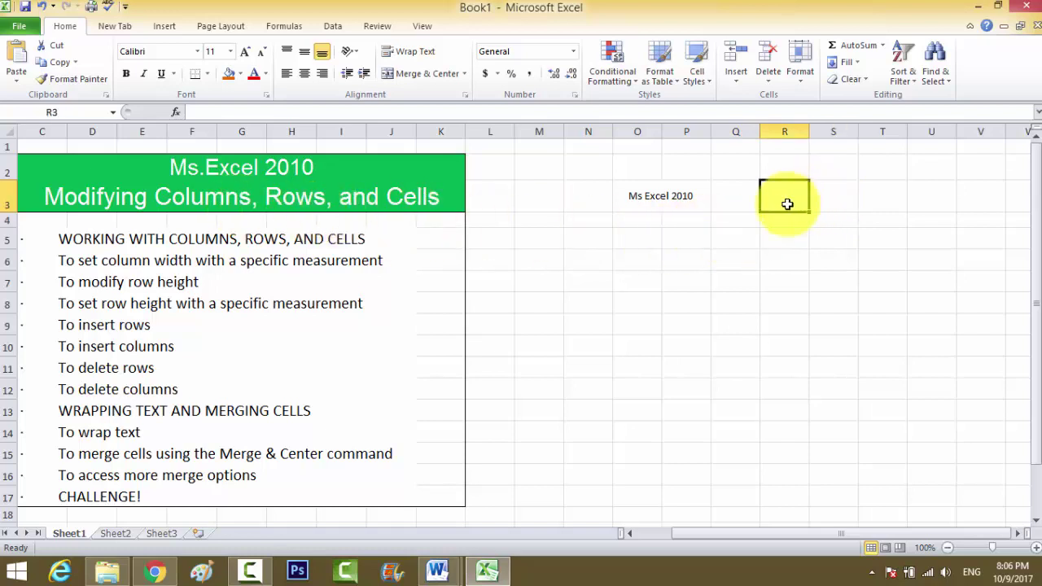
pyautogui.click(624, 223)
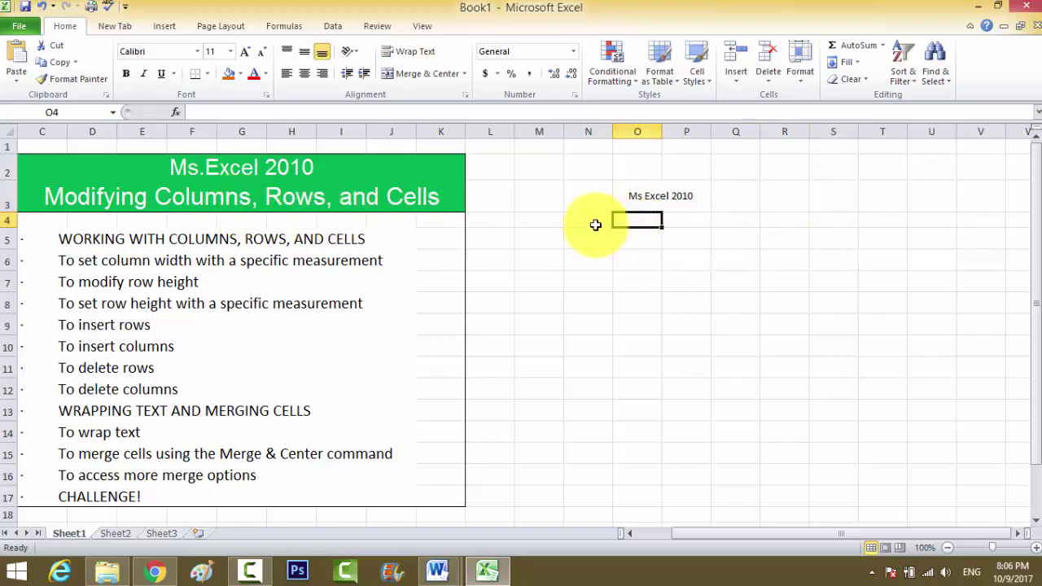
pyautogui.click(595, 225)
pyautogui.write('Modify')
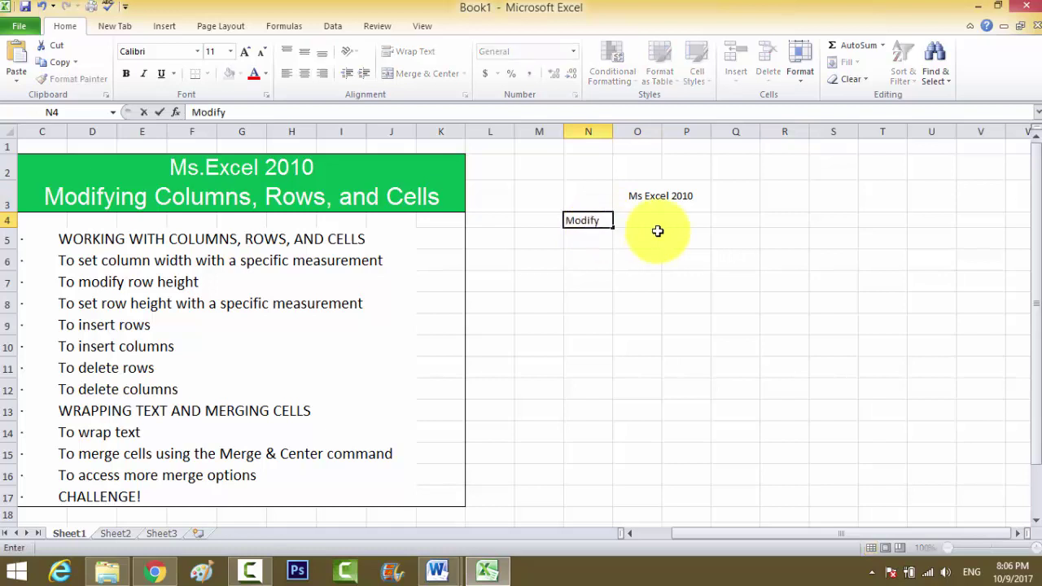
pyautogui.write('ing Colu')
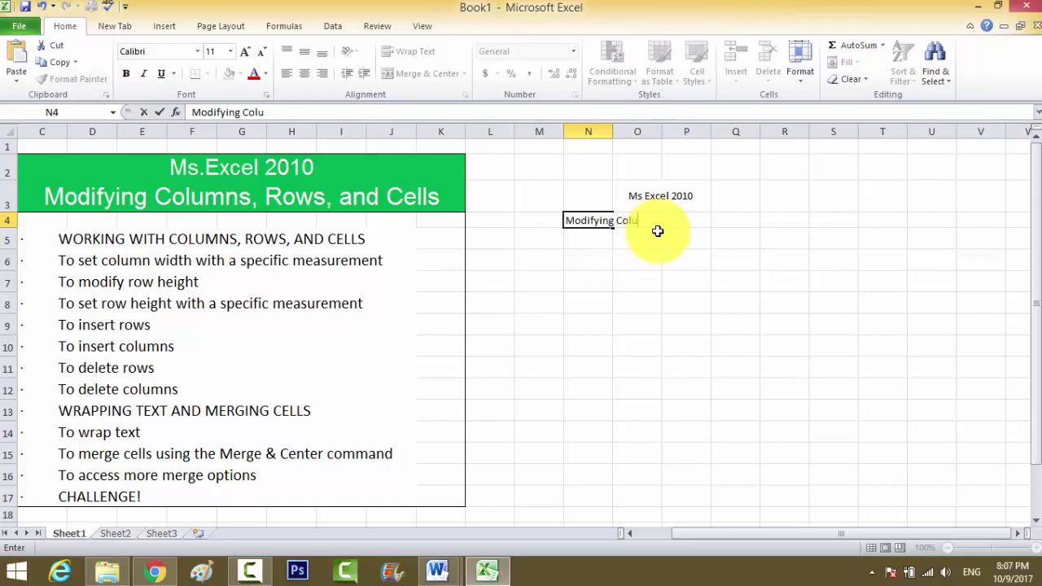
pyautogui.write('mns, Rows and Cells')
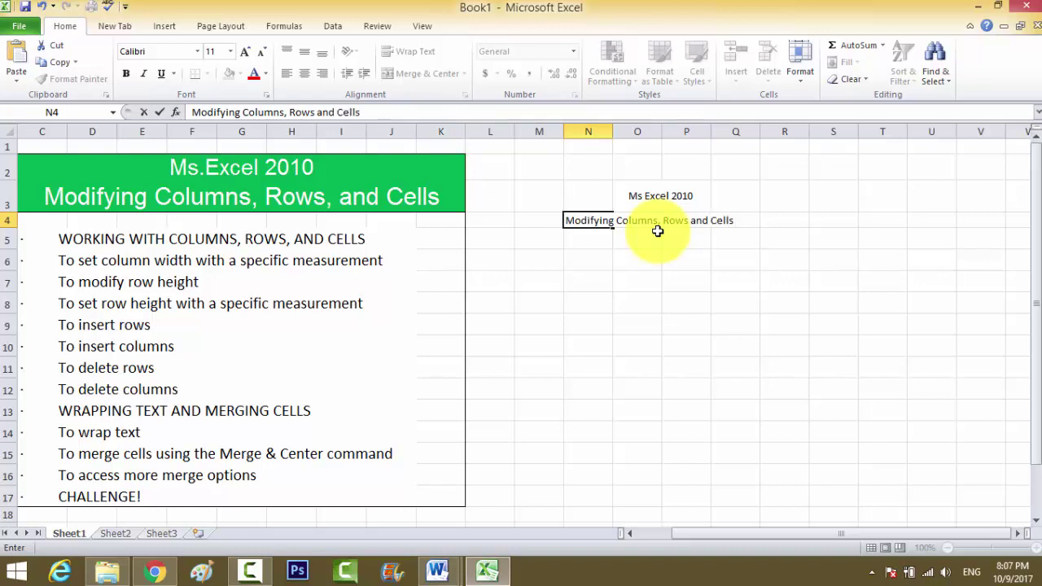
pyautogui.press('Return')
pyautogui.click(699, 297)
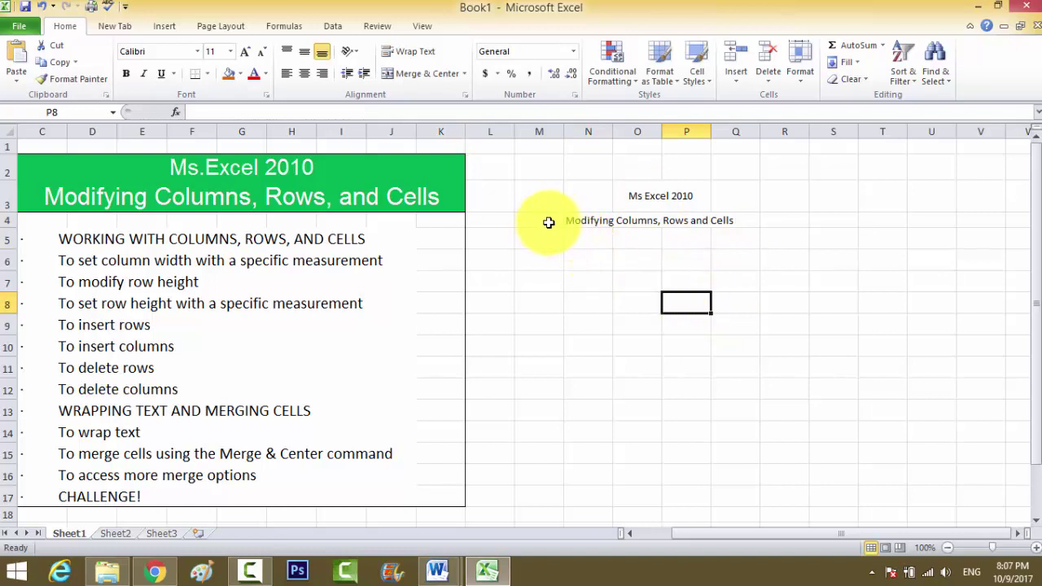
# Step: Merge and centre 'Modifying Columns, Rows and Cells' across M4:U4
pyautogui.click(569, 223)
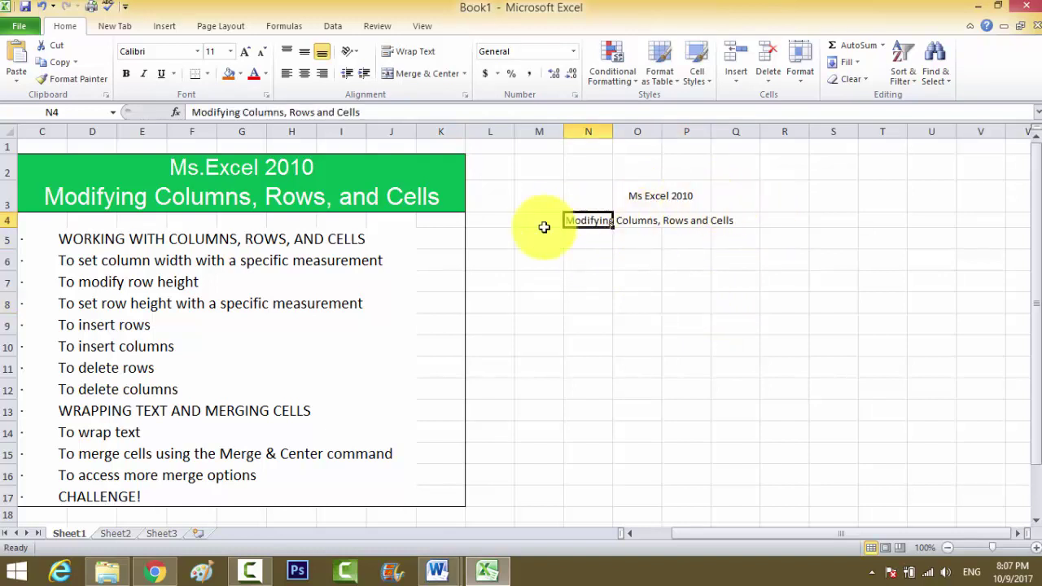
pyautogui.moveTo(540, 220); pyautogui.dragTo(911, 214)
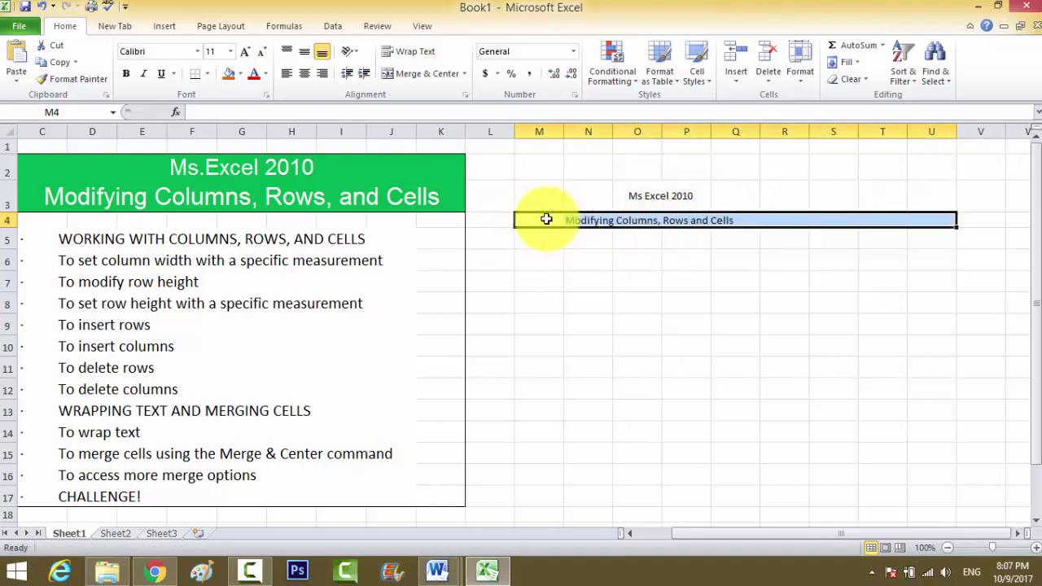
pyautogui.click(398, 75)
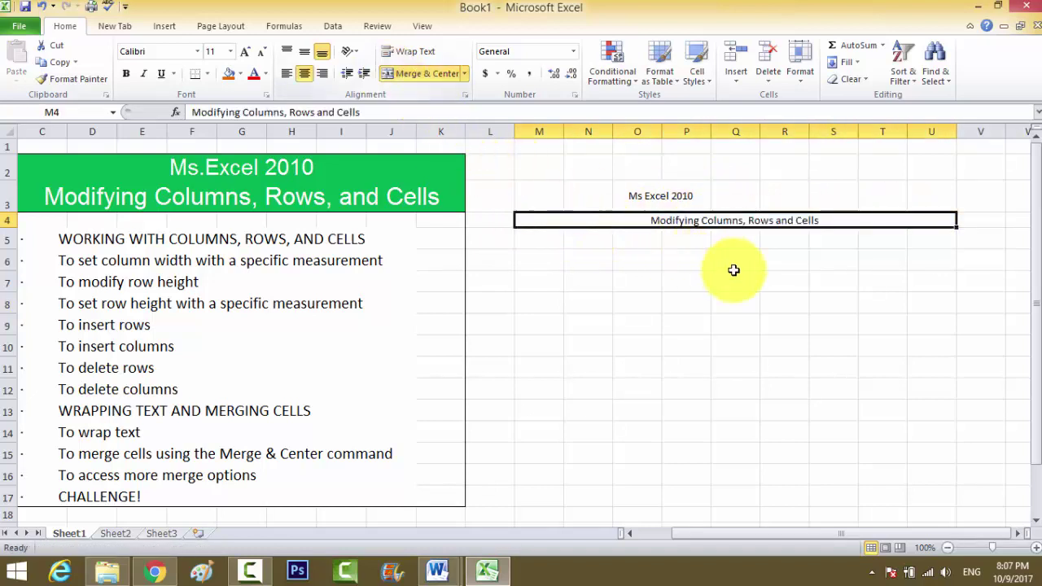
pyautogui.click(734, 270)
# Step: Merge and centre 'Ms Excel 2010' across M3:U3
pyautogui.moveTo(551, 200); pyautogui.dragTo(912, 195)
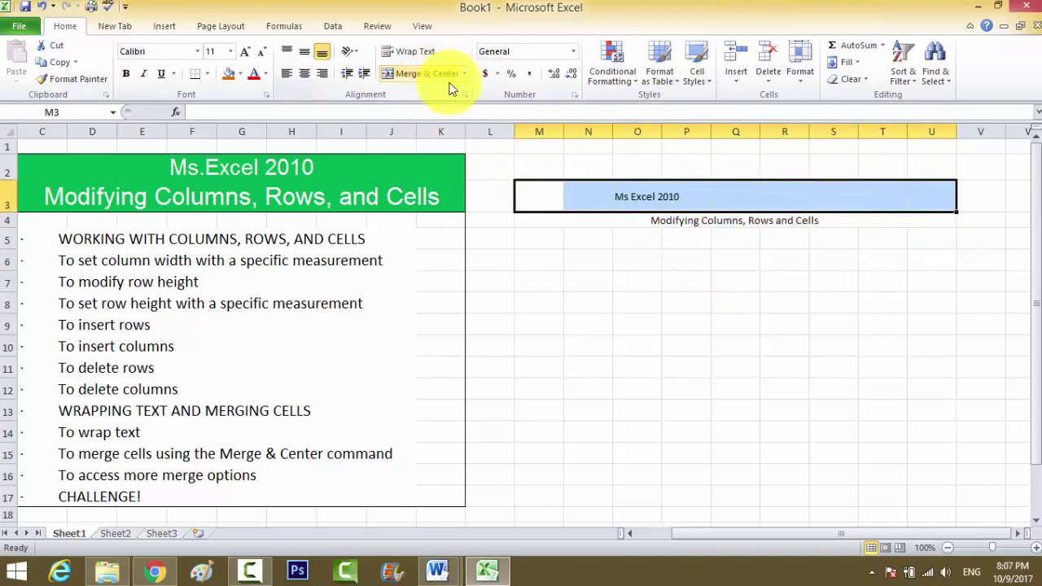
pyautogui.click(423, 75)
pyautogui.click(637, 259)
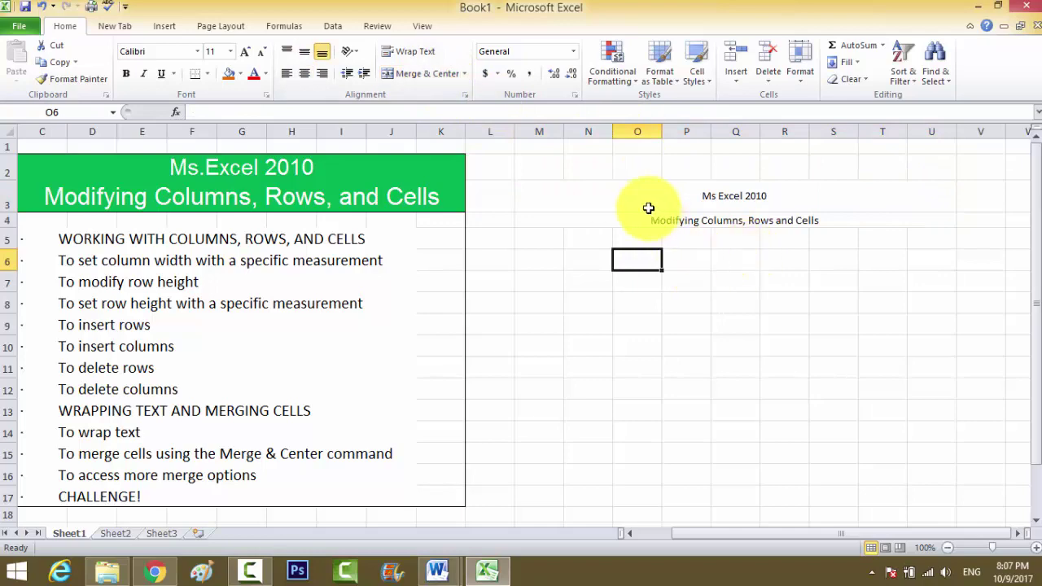
pyautogui.moveTo(648, 208); pyautogui.dragTo(756, 223)
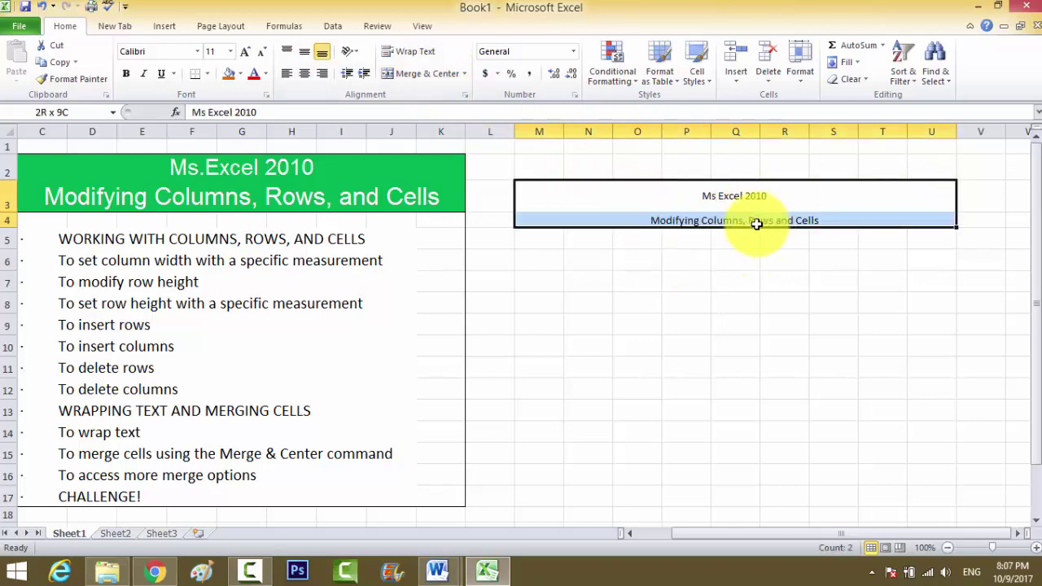
# Step: Set both title lines to an 18 pt font size
pyautogui.click(198, 52)
pyautogui.click(229, 52)
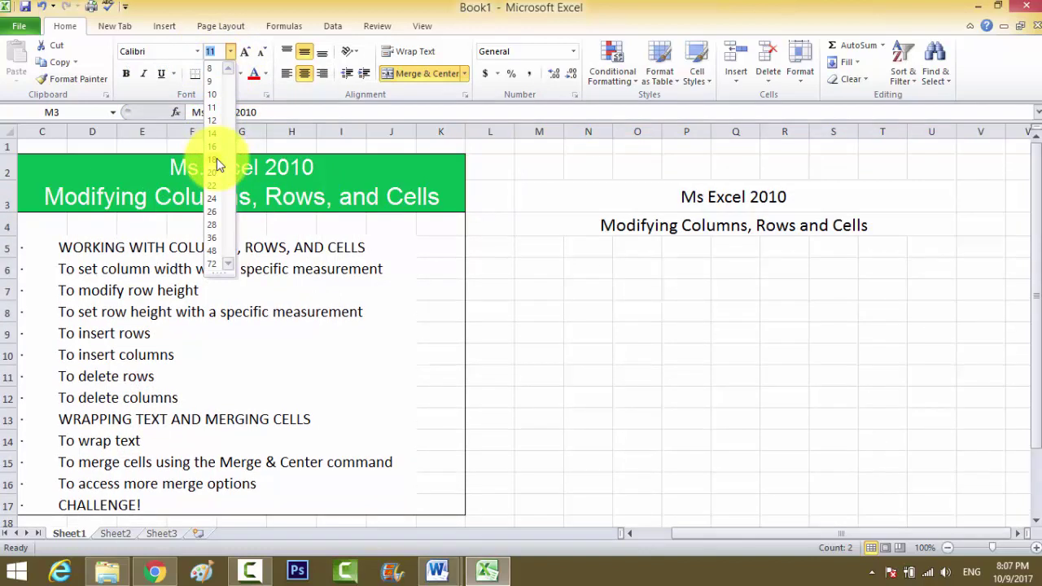
pyautogui.press('Escape')
pyautogui.click(721, 240)
# Step: Fill the two-row title block M3:U4 with green
pyautogui.click(568, 198)
pyautogui.moveTo(567, 198); pyautogui.dragTo(890, 226)
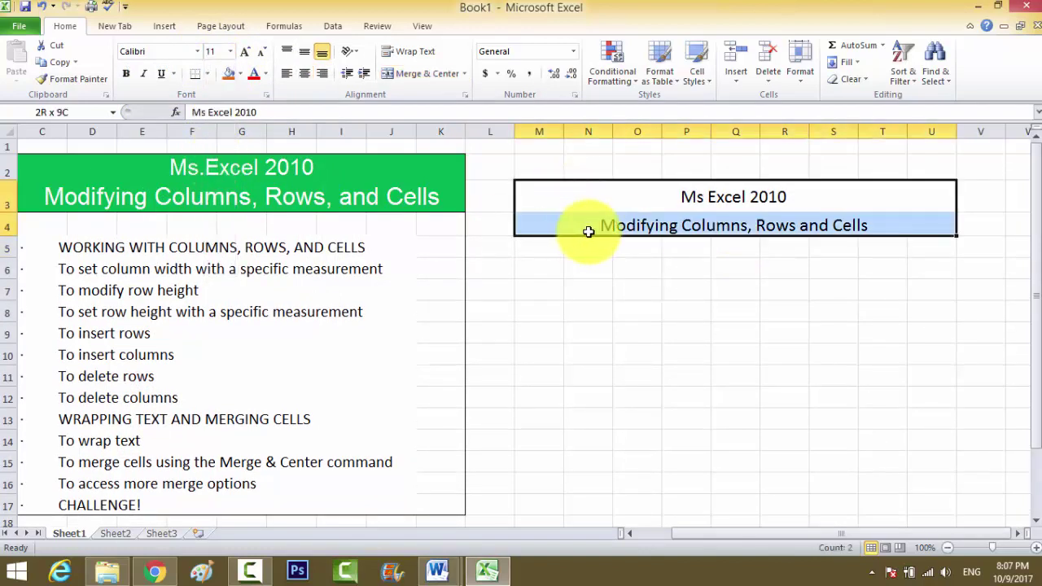
pyautogui.click(241, 74)
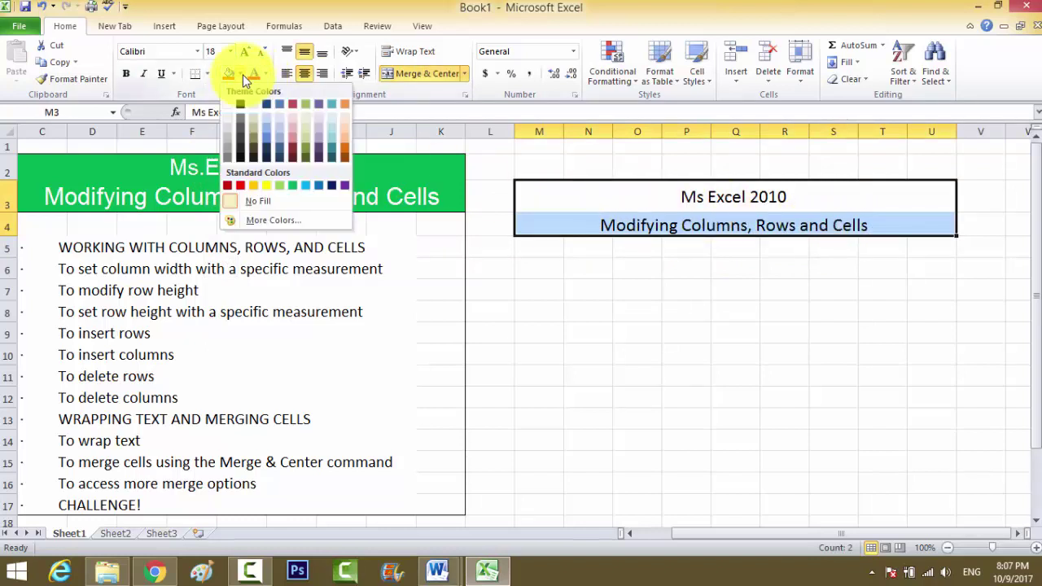
pyautogui.click(294, 184)
pyautogui.click(773, 282)
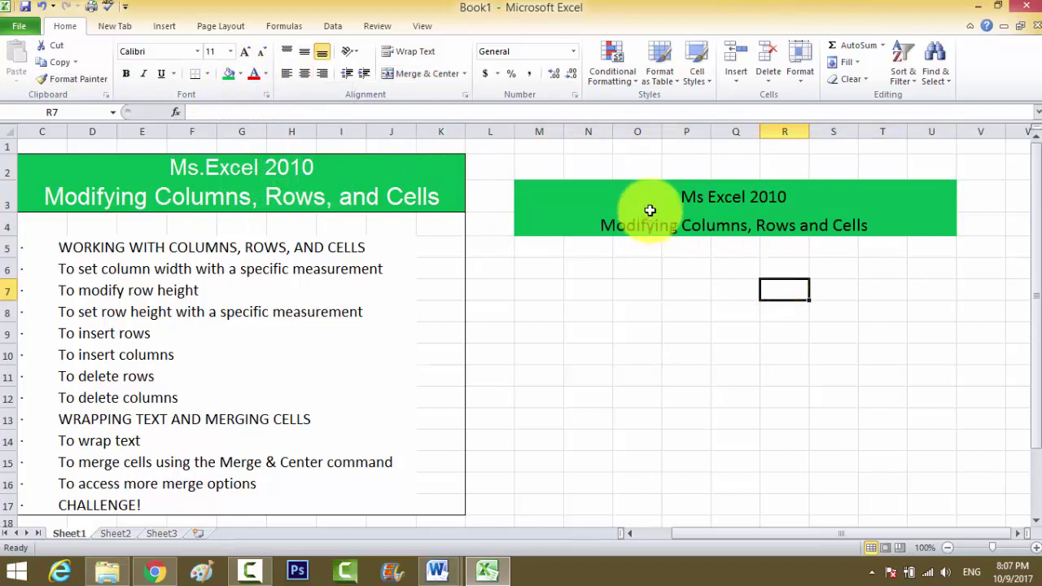
# Step: Select the green title rows and browse font colours, leaving the text colour unchanged
pyautogui.moveTo(678, 198); pyautogui.dragTo(675, 225)
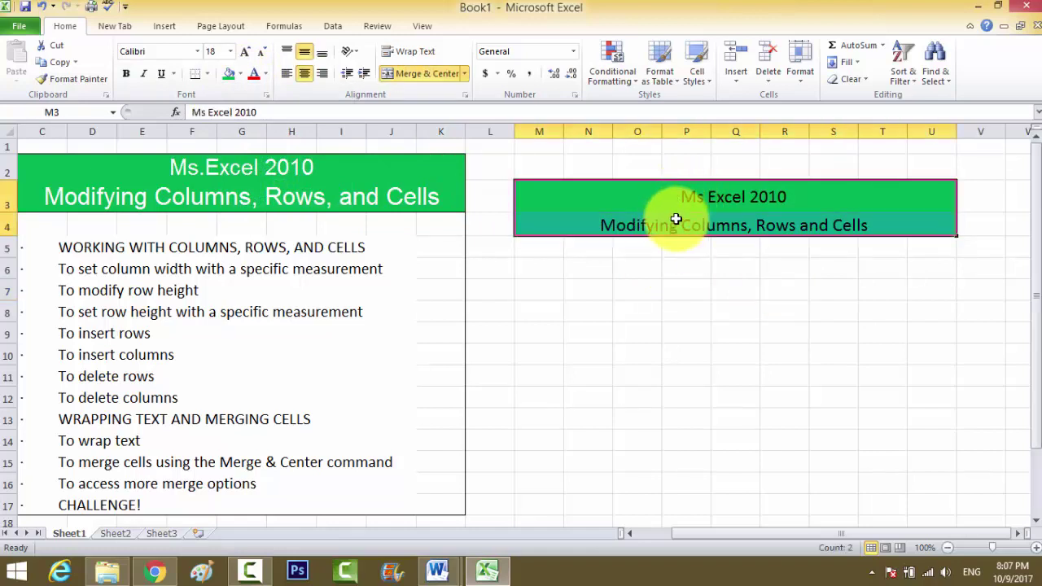
pyautogui.click(265, 73)
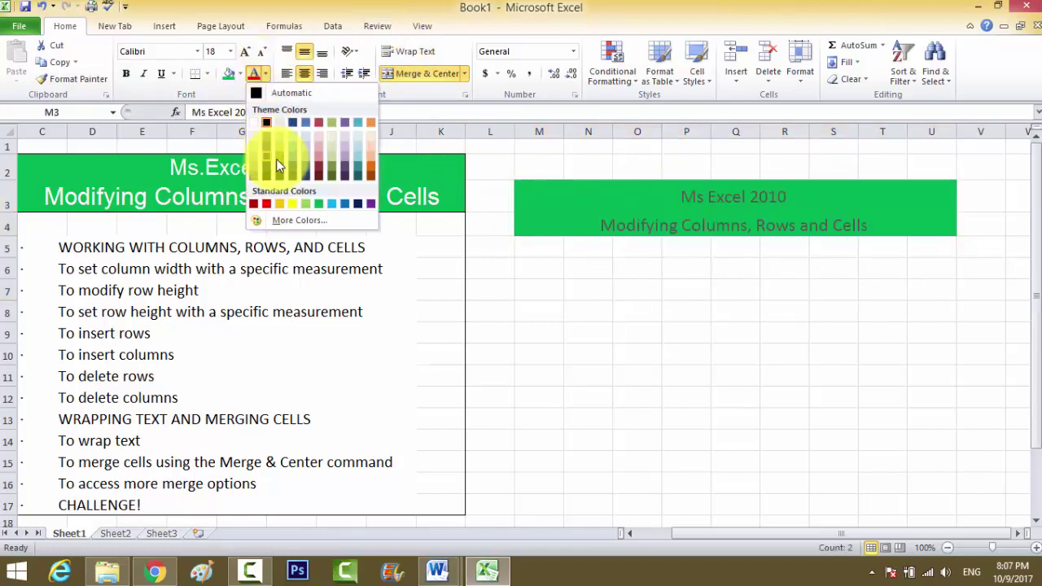
pyautogui.click(602, 244)
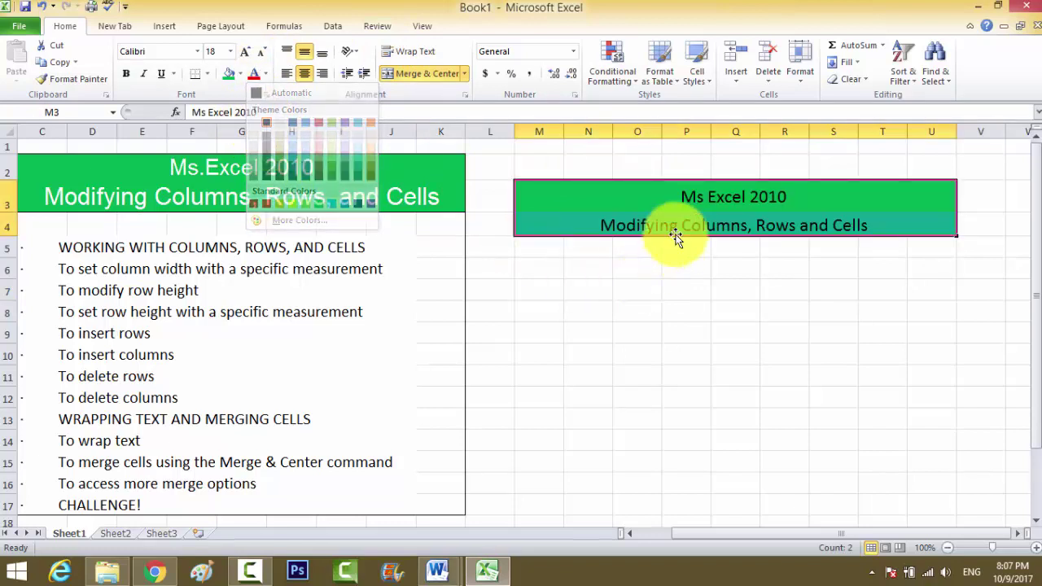
pyautogui.click(686, 208)
pyautogui.click(732, 266)
pyautogui.moveTo(675, 198); pyautogui.dragTo(732, 225)
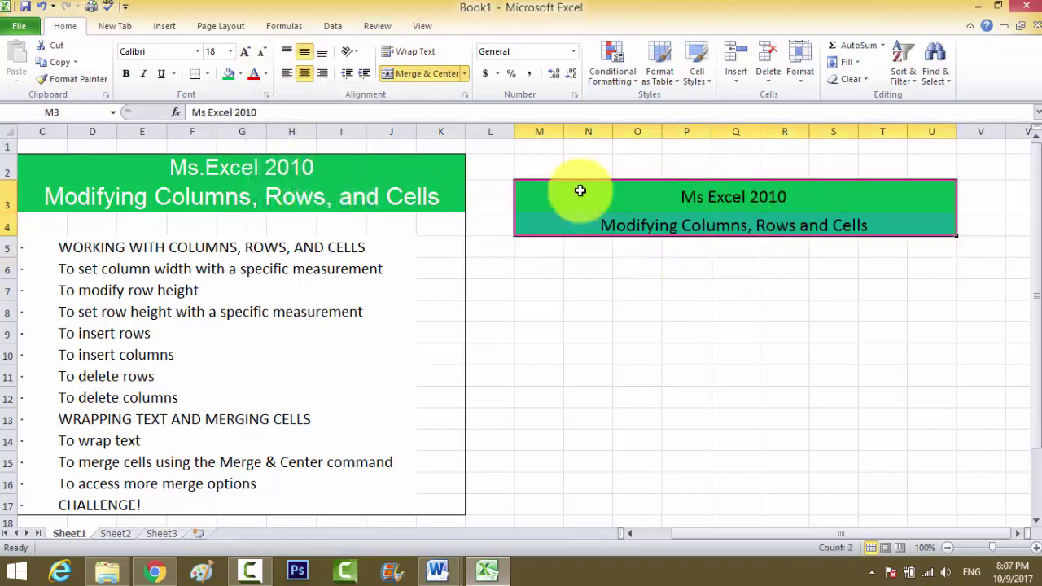
pyautogui.click(264, 75)
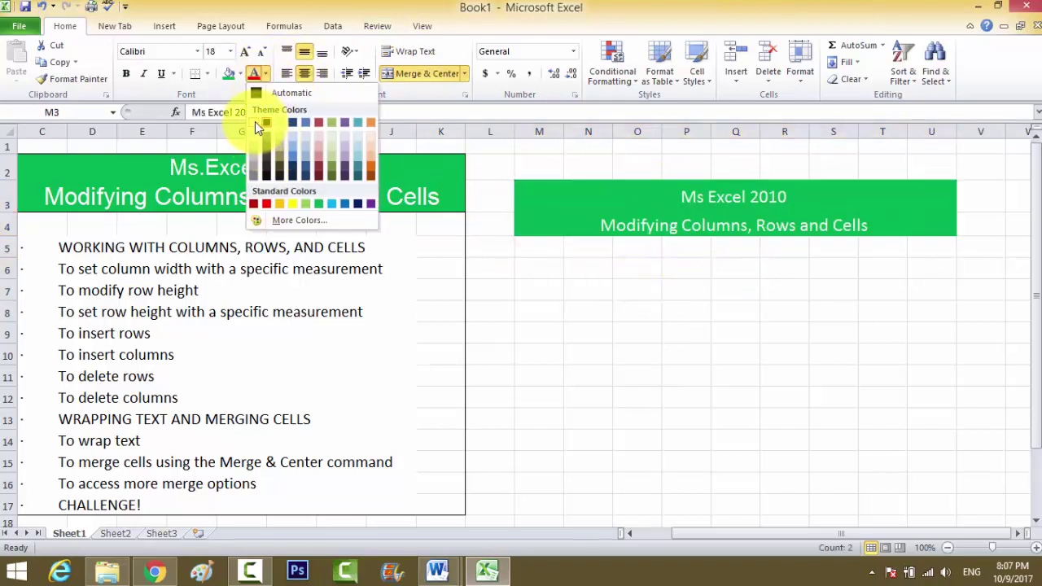
pyautogui.click(255, 121)
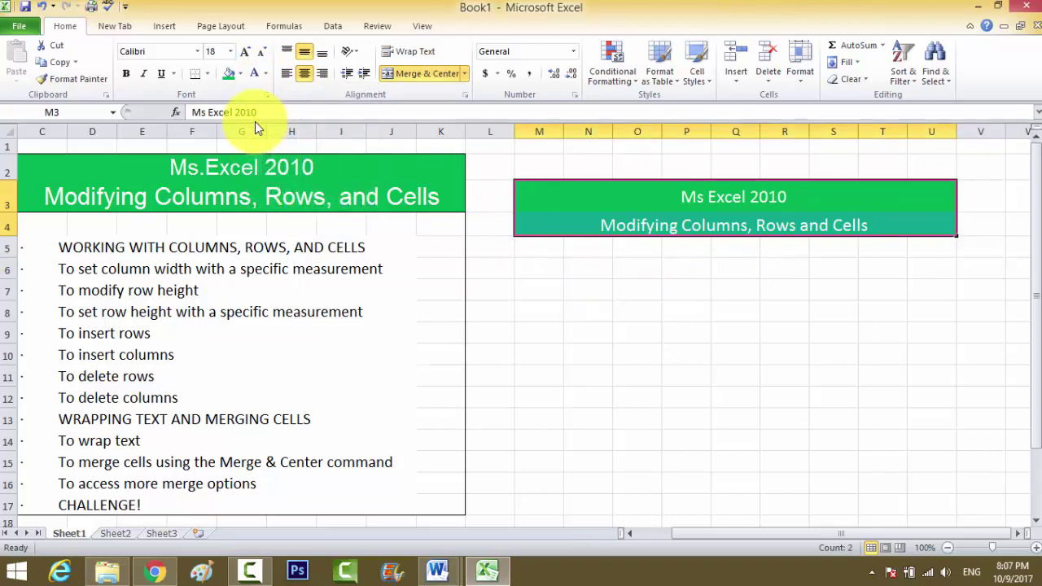
# Step: Make both title lines bold and check the finished title block
pyautogui.click(128, 75)
pyautogui.click(642, 286)
pyautogui.click(692, 205)
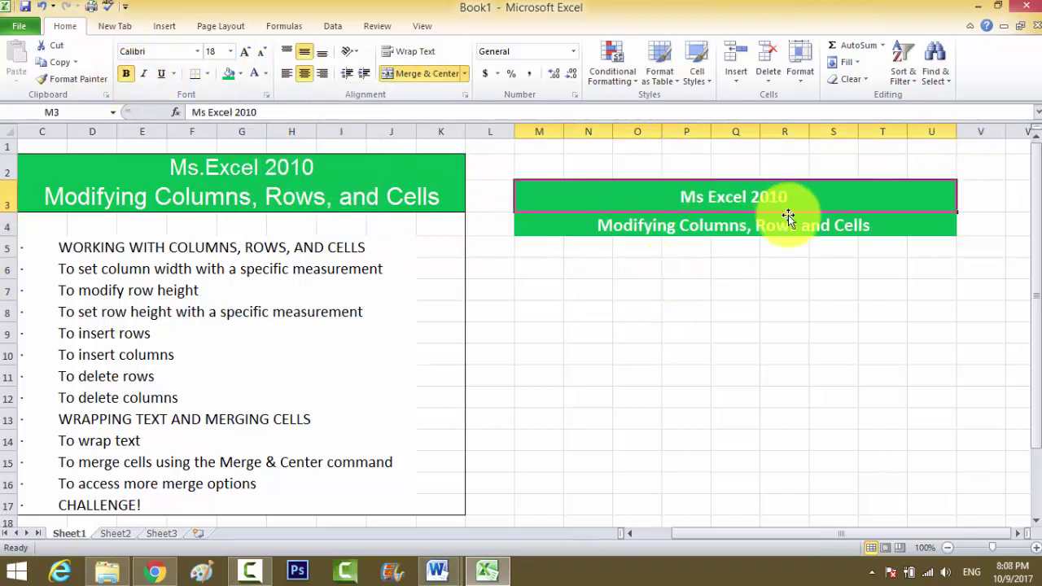
pyautogui.click(783, 268)
pyautogui.click(769, 203)
pyautogui.click(745, 290)
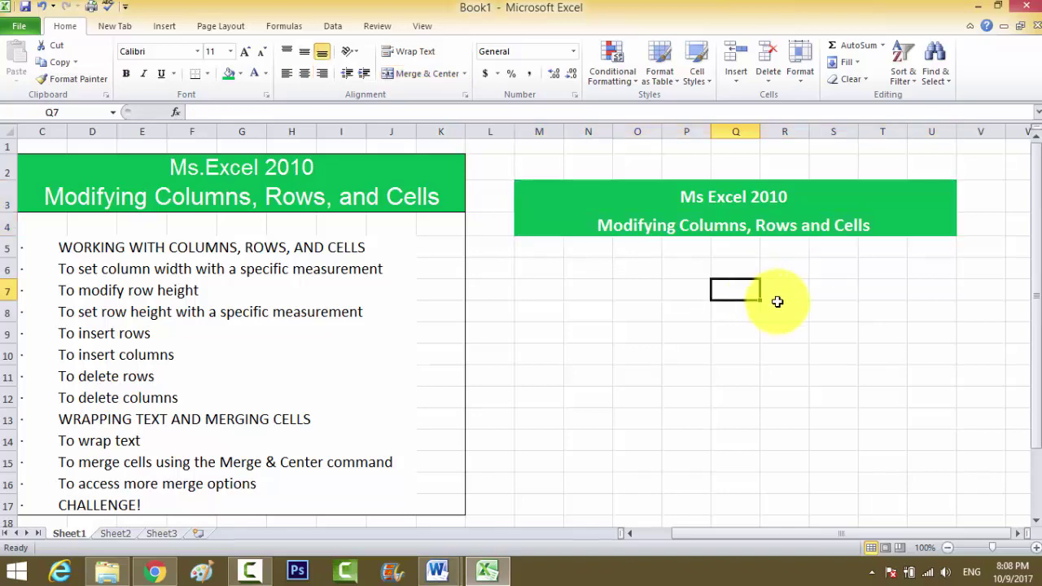
pyautogui.scroll(-1, 676, 318)
pyautogui.click(636, 293)
pyautogui.scroll(1, 635, 314)
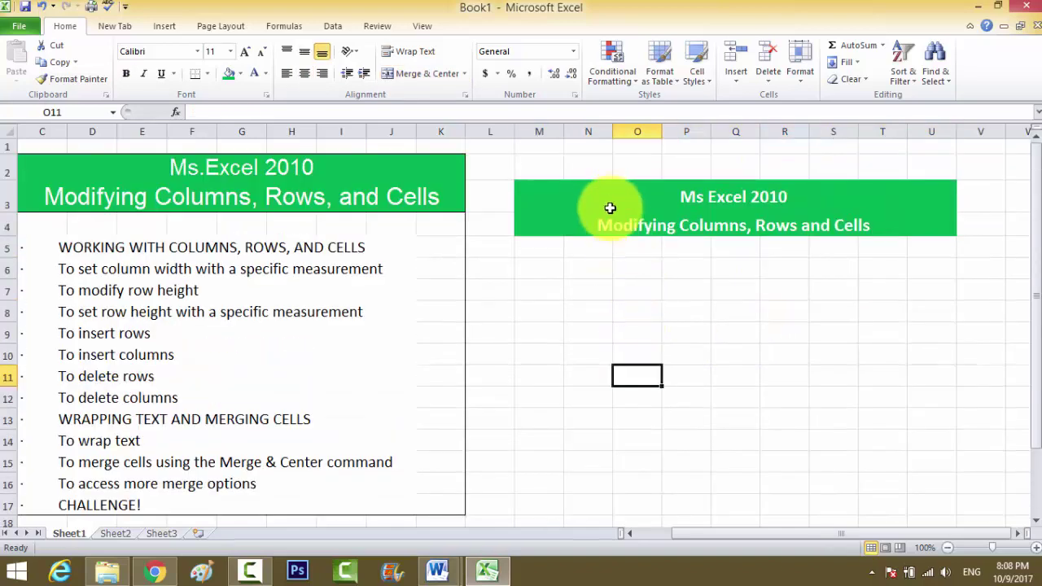
pyautogui.moveTo(610, 208); pyautogui.dragTo(739, 223)
pyautogui.click(721, 302)
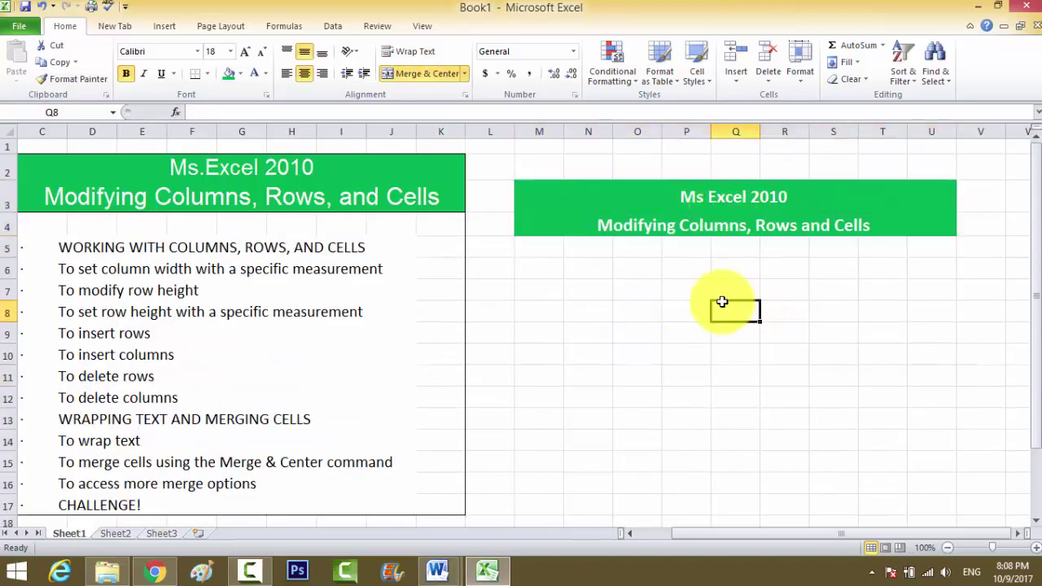
# Step: Bring up Camtasia Recorder from the taskbar and drag it up and right over Excel
pyautogui.click(250, 572)
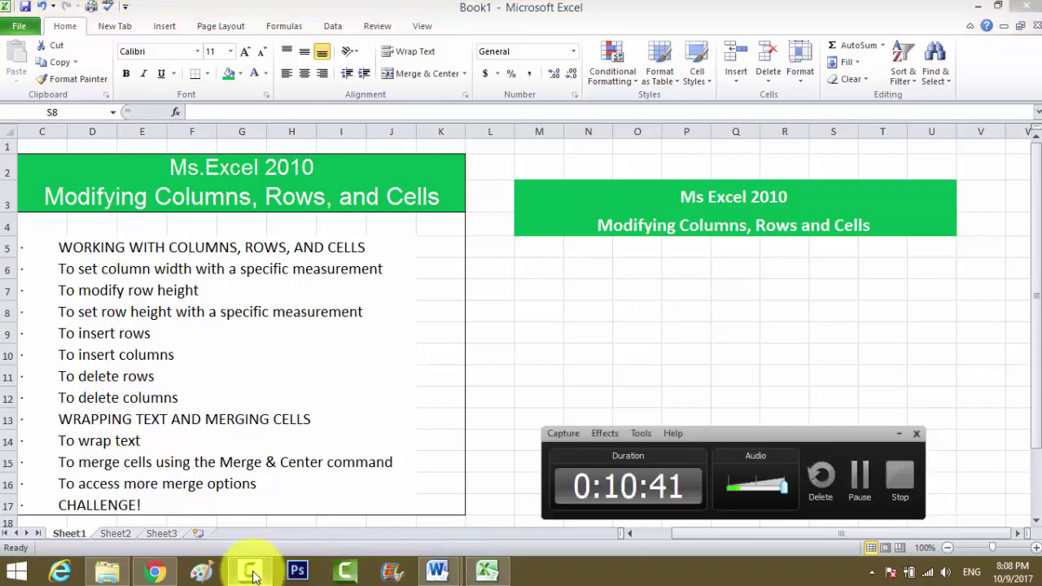
pyautogui.moveTo(728, 433)
pyautogui.mouseDown()
pyautogui.moveTo(806, 365)
pyautogui.moveTo(818, 394)
pyautogui.mouseUp()
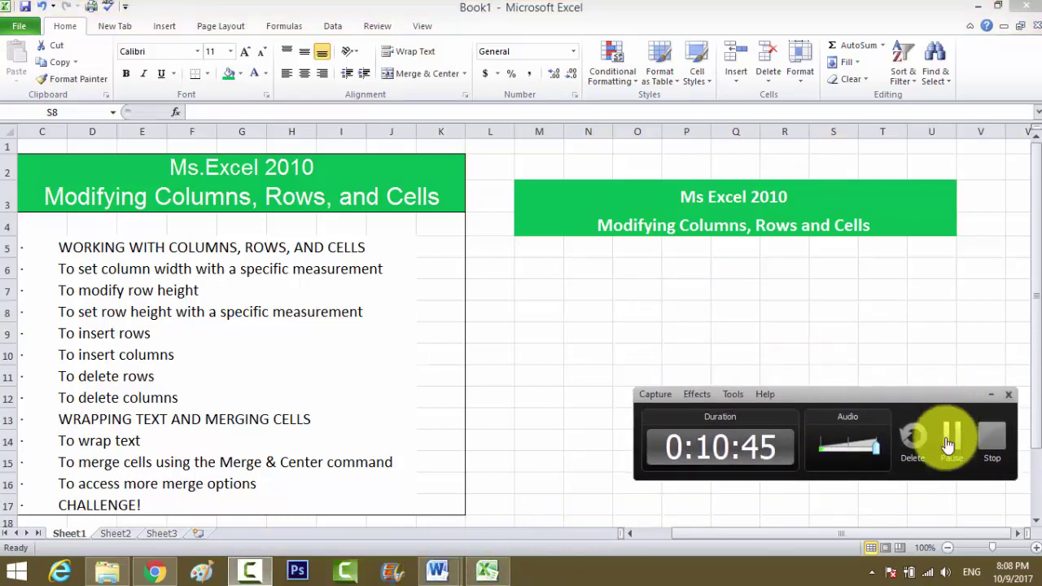